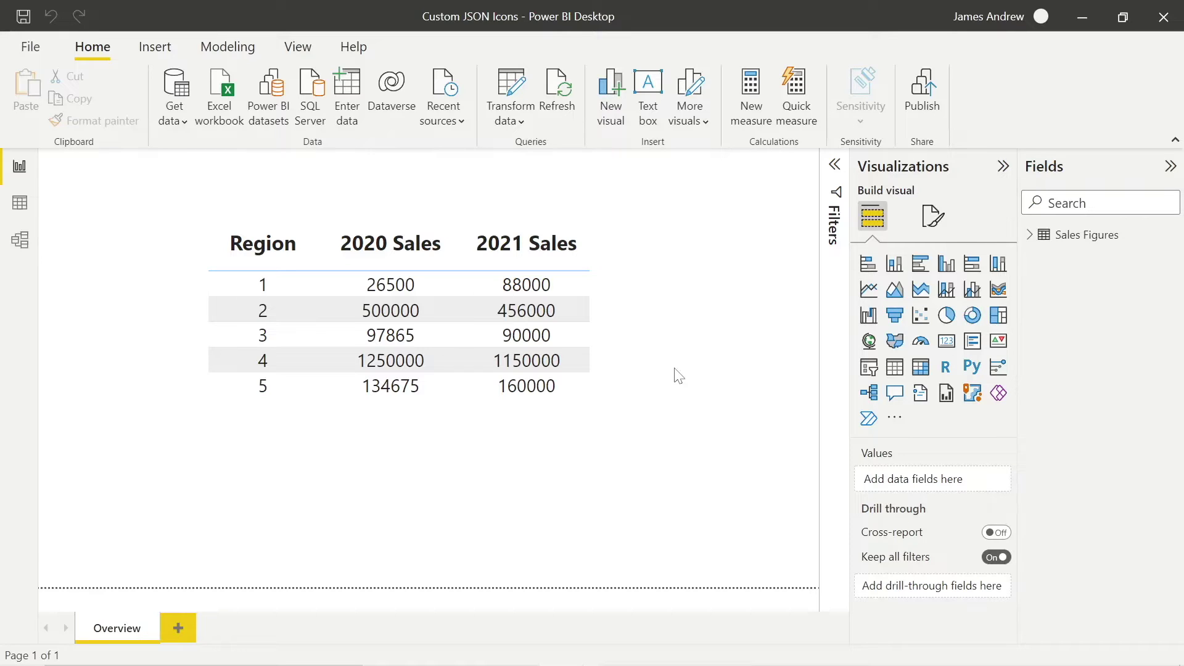
Browse the built-in conditional-formatting icons for the 2021 Sales column, then cancel without applying any
{"action": "left_click", "coordinate": [600, 362]}
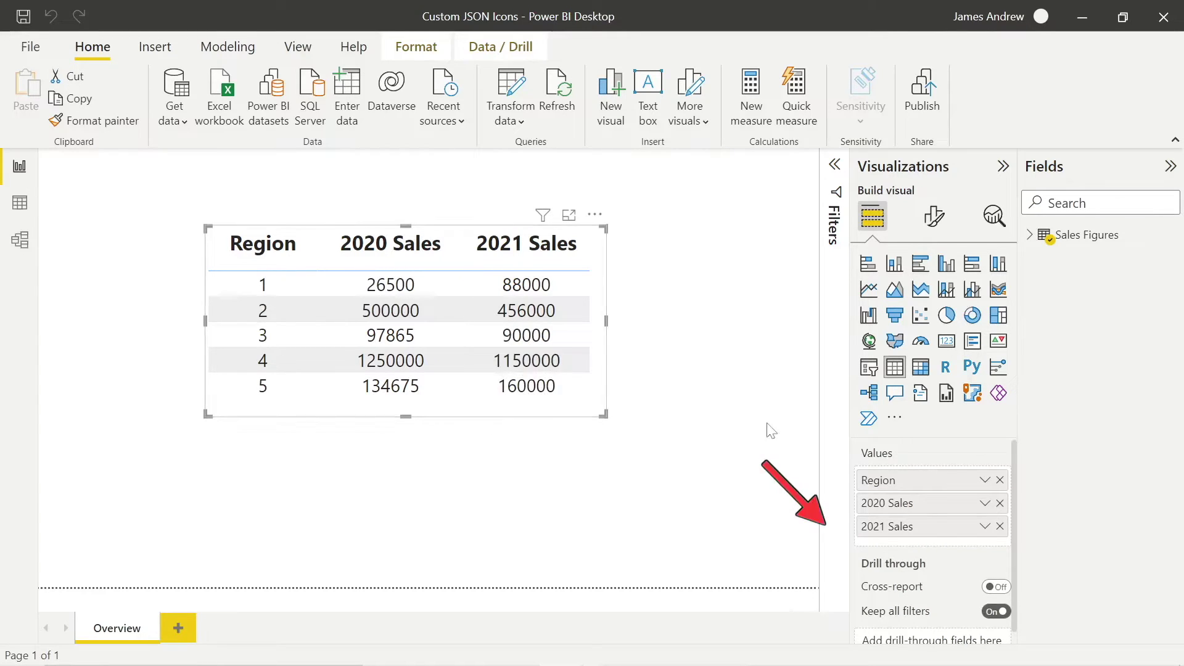
{"action": "left_click", "coordinate": [987, 528]}
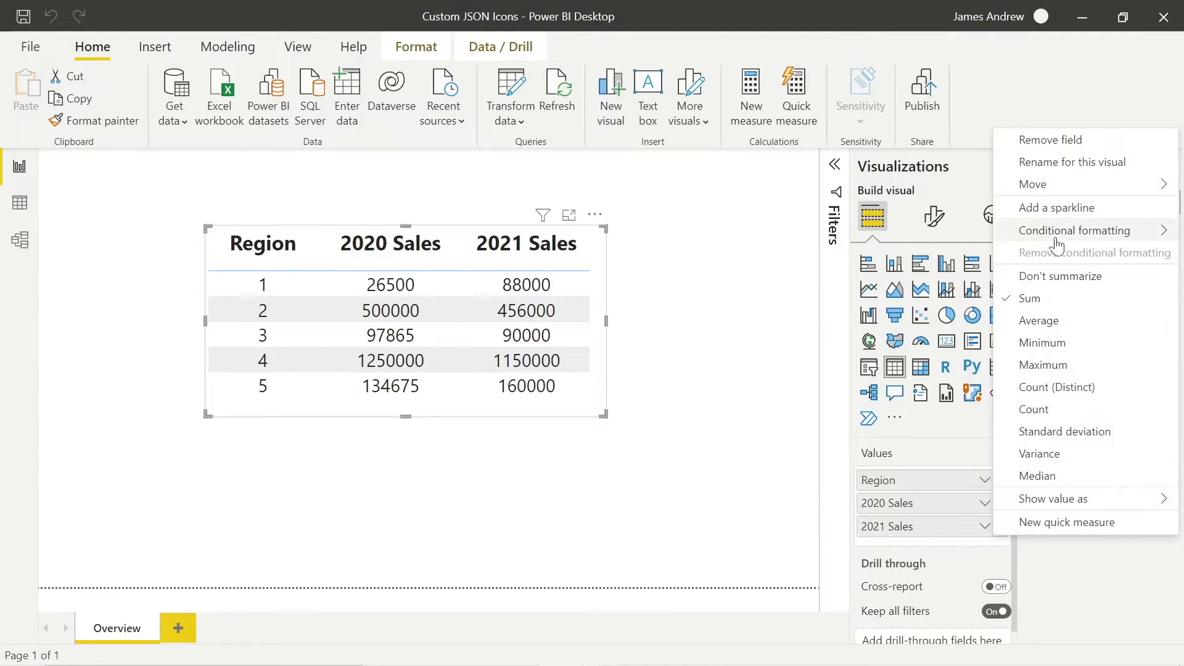
{"action": "mouse_move", "coordinate": [1057, 245]}
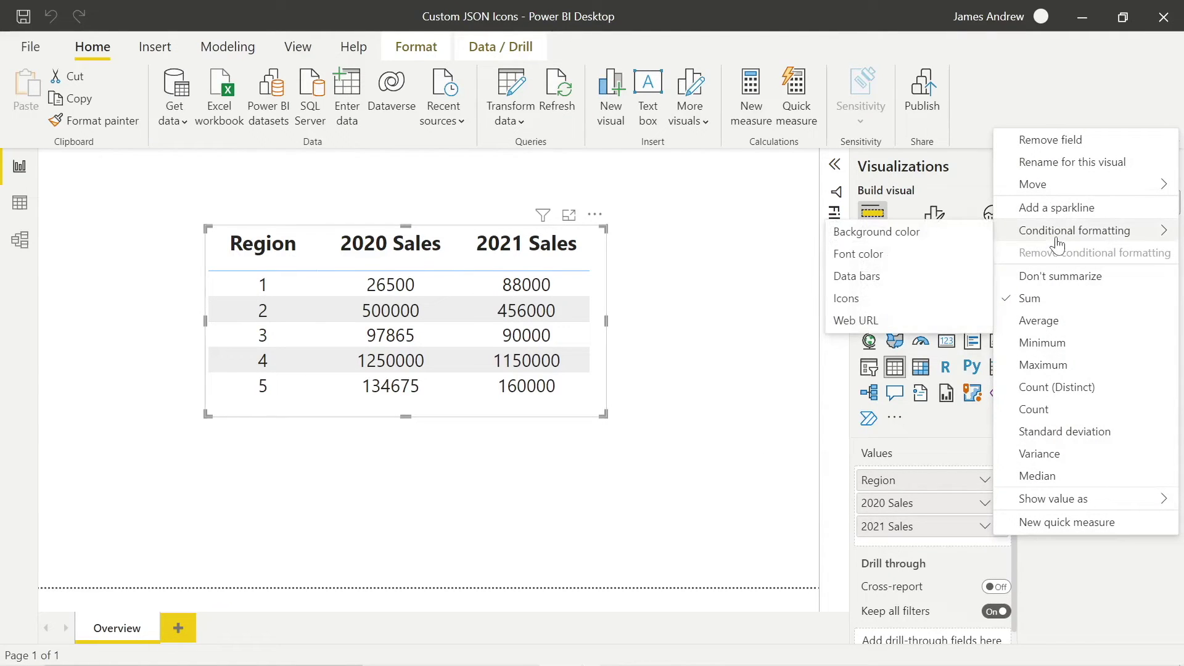
{"action": "left_click", "coordinate": [849, 300]}
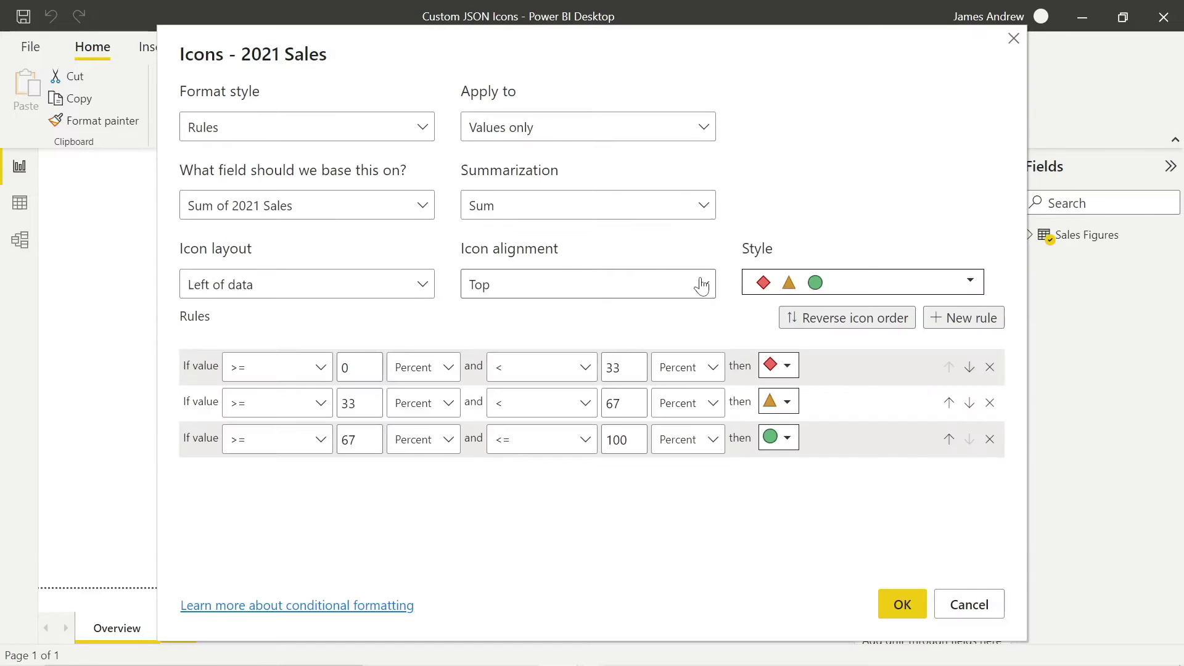
{"action": "left_click", "coordinate": [787, 366]}
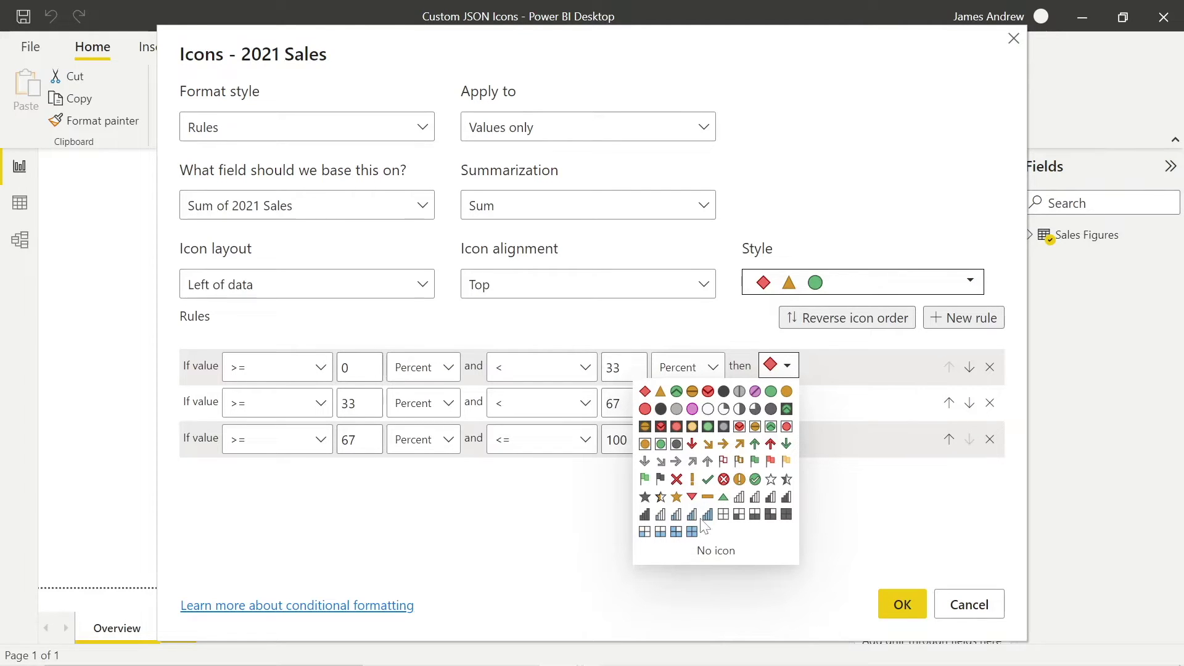
{"action": "left_click", "coordinate": [949, 602]}
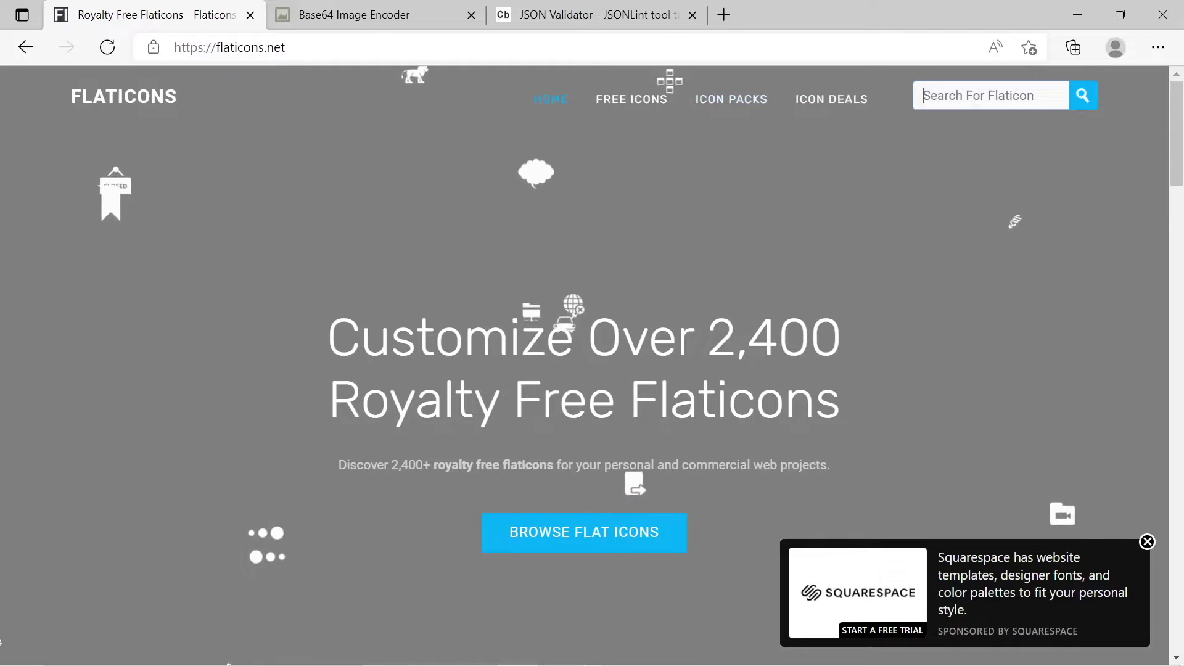
Search Flaticons for 'finance' and open the Finance graph-trend icon's customization page
{"action": "left_click", "coordinate": [987, 95]}
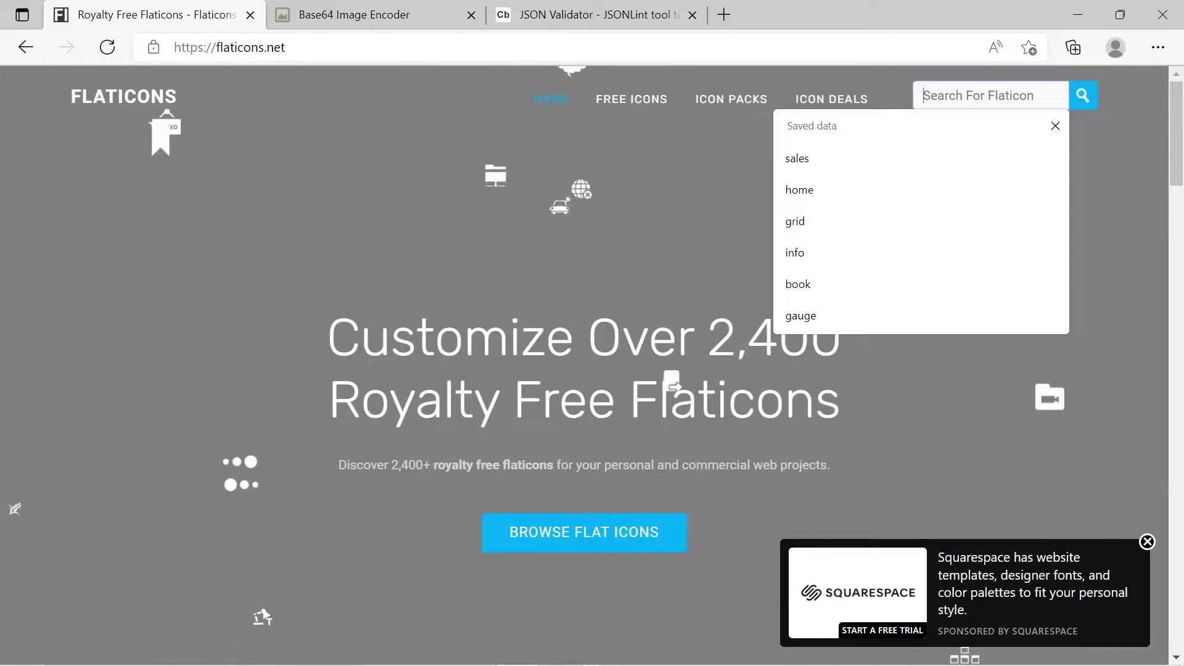
{"action": "type", "text": "fin"}
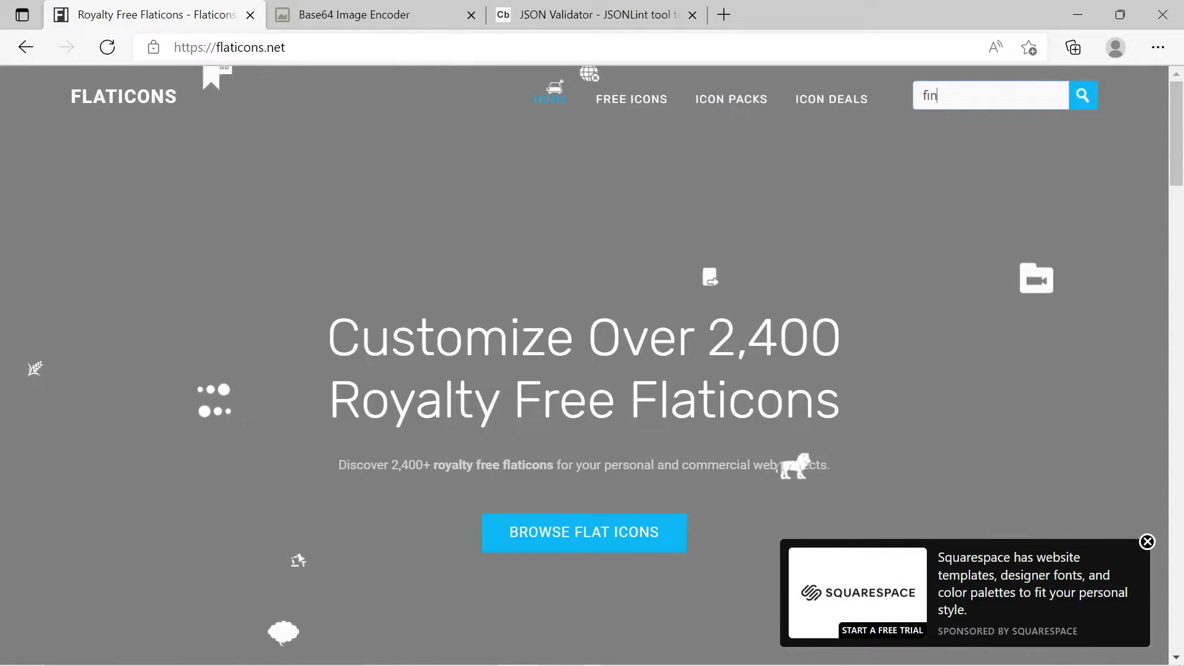
{"action": "type", "text": "ance"}
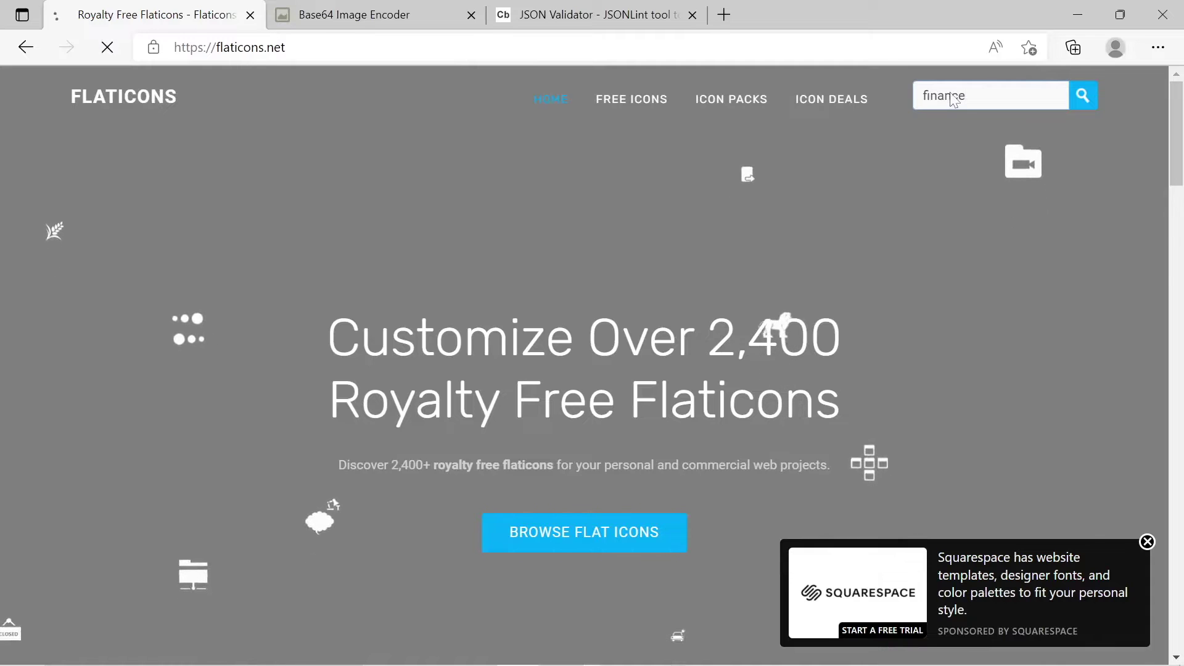
{"action": "key", "text": "Return"}
{"action": "scroll", "coordinate": [566, 423], "scroll_direction": "down", "scroll_amount": 5}
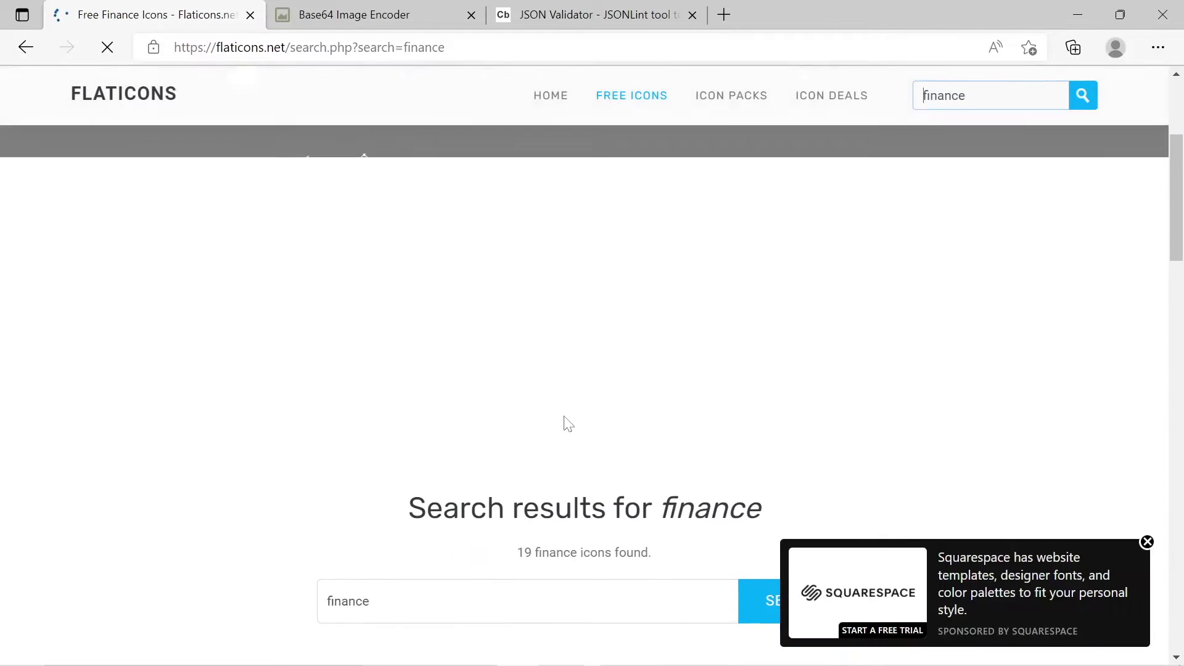
{"action": "scroll", "coordinate": [566, 422], "scroll_direction": "down", "scroll_amount": 2}
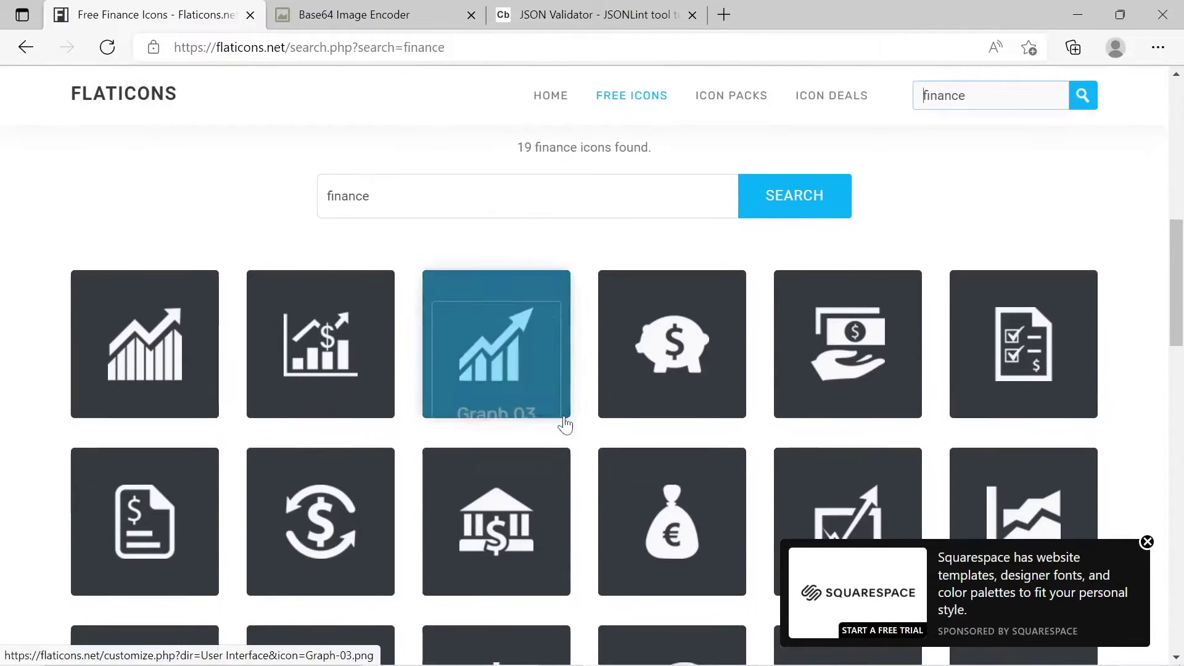
{"action": "left_click", "coordinate": [170, 371]}
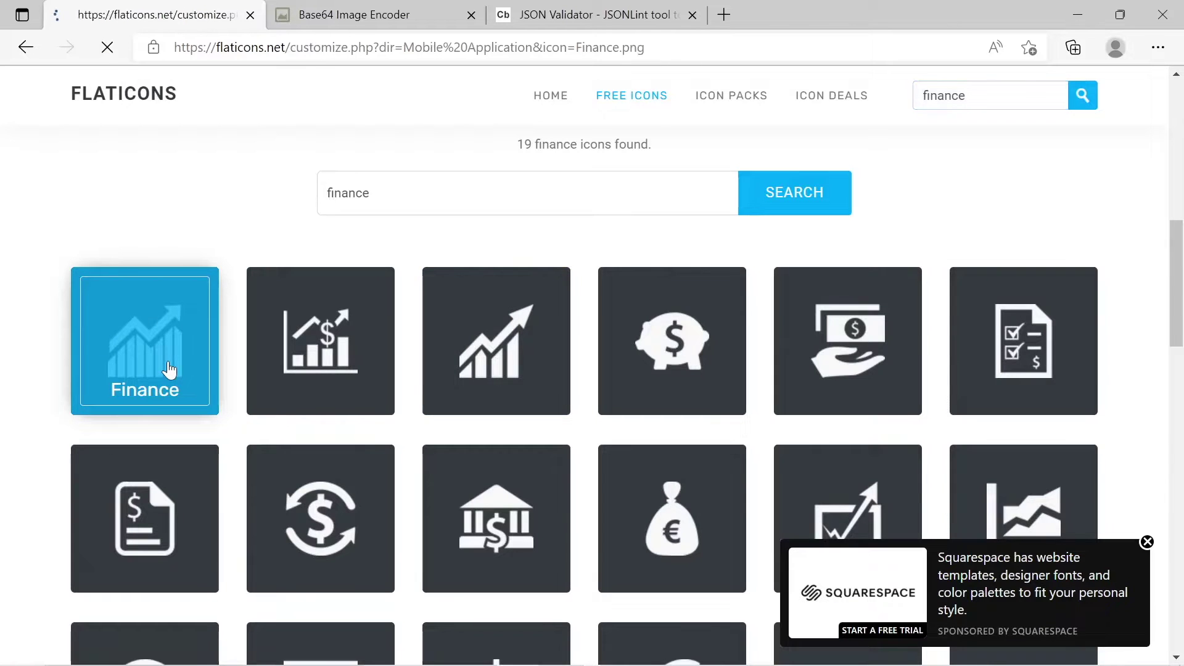
{"action": "scroll", "coordinate": [734, 527], "scroll_direction": "down", "scroll_amount": 4}
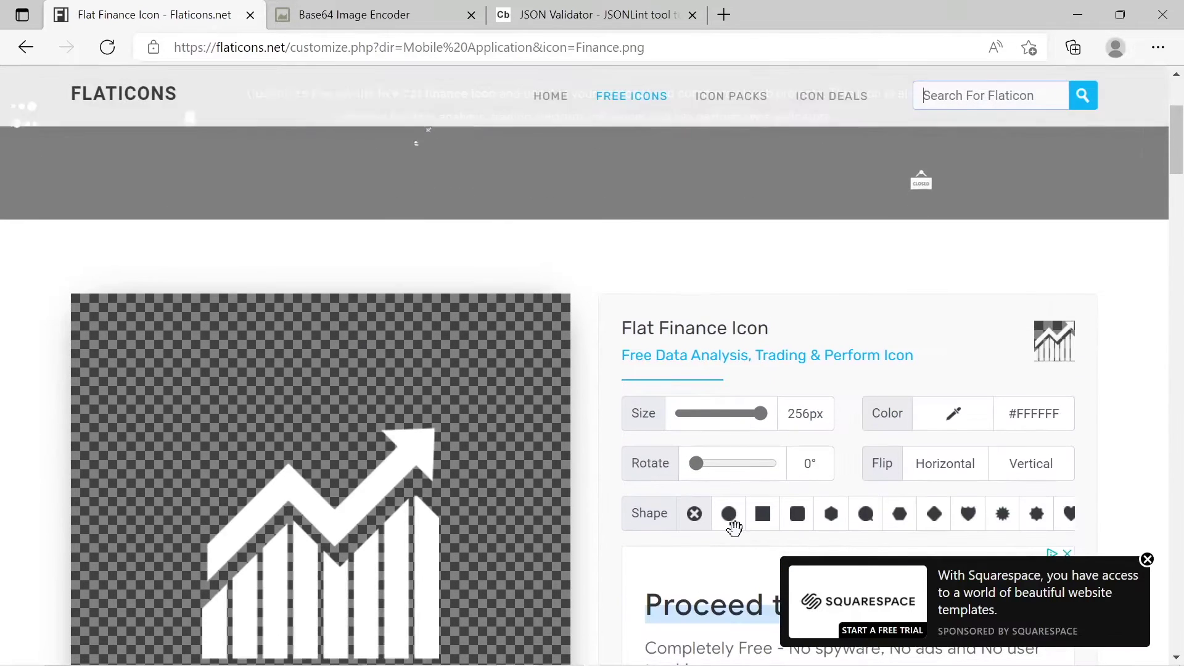
Shrink the Finance icon to 52px with the Size slider
{"action": "left_click", "coordinate": [707, 413]}
{"action": "mouse_move", "coordinate": [710, 417]}
{"action": "left_mouse_down"}
{"action": "mouse_move", "coordinate": [689, 417]}
{"action": "mouse_move", "coordinate": [699, 417]}
{"action": "left_mouse_up"}
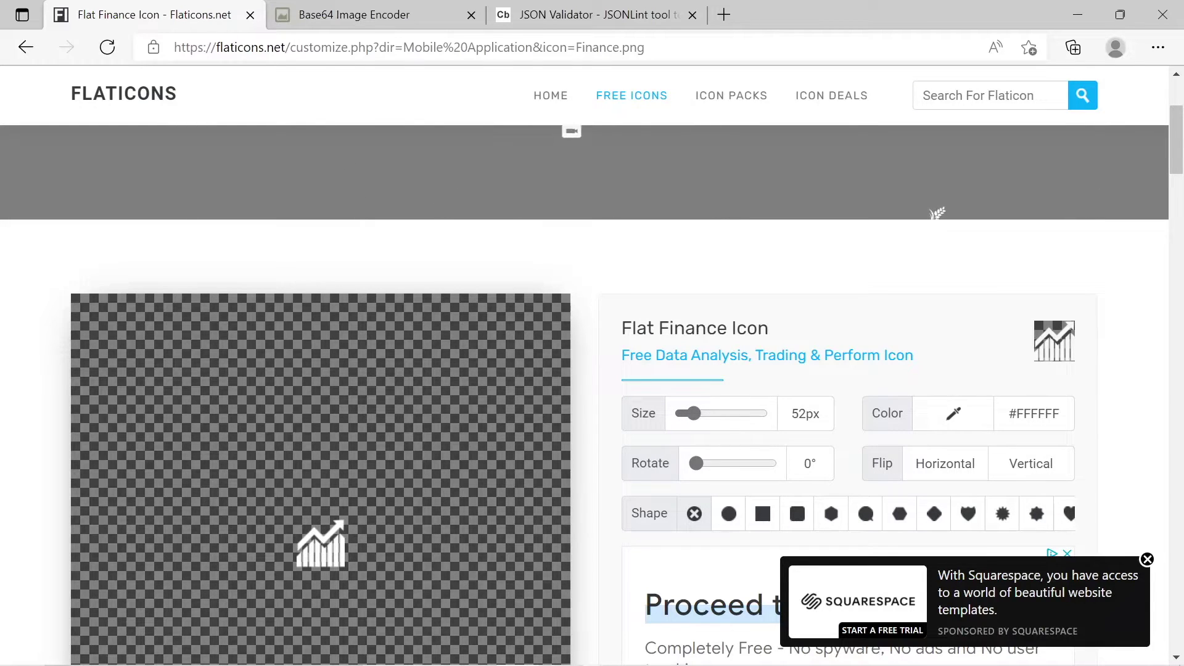
{"action": "scroll", "coordinate": [842, 388], "scroll_direction": "down", "scroll_amount": 1}
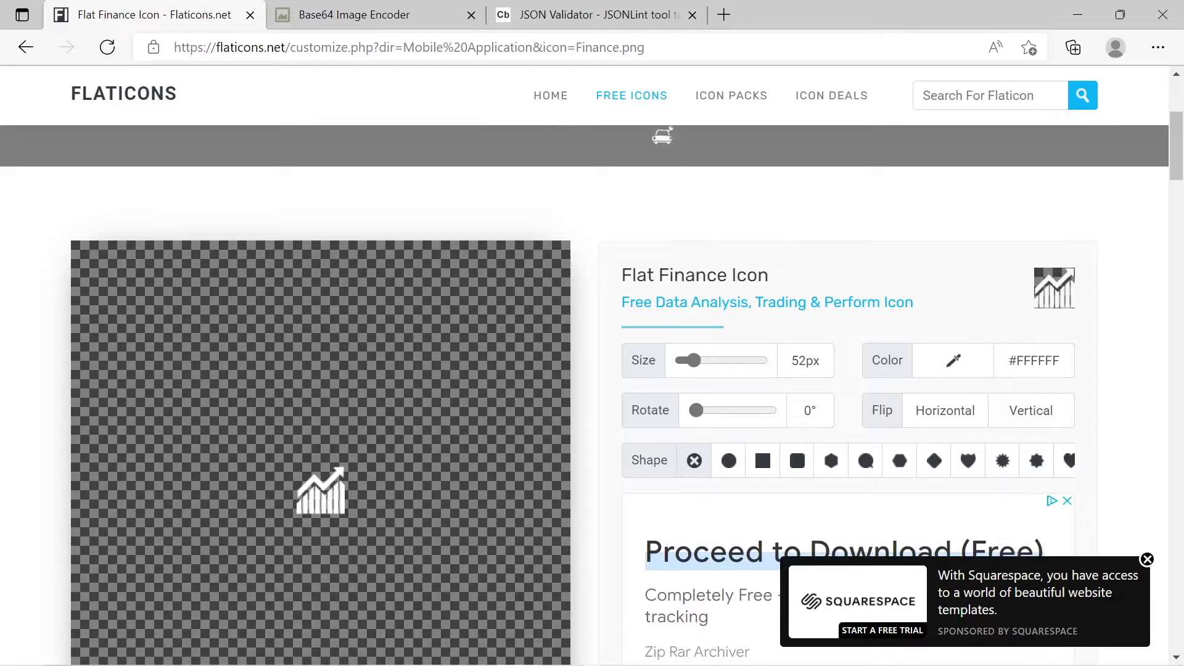
Colour the icon dark green, #1D8C33
{"action": "left_click", "coordinate": [955, 363]}
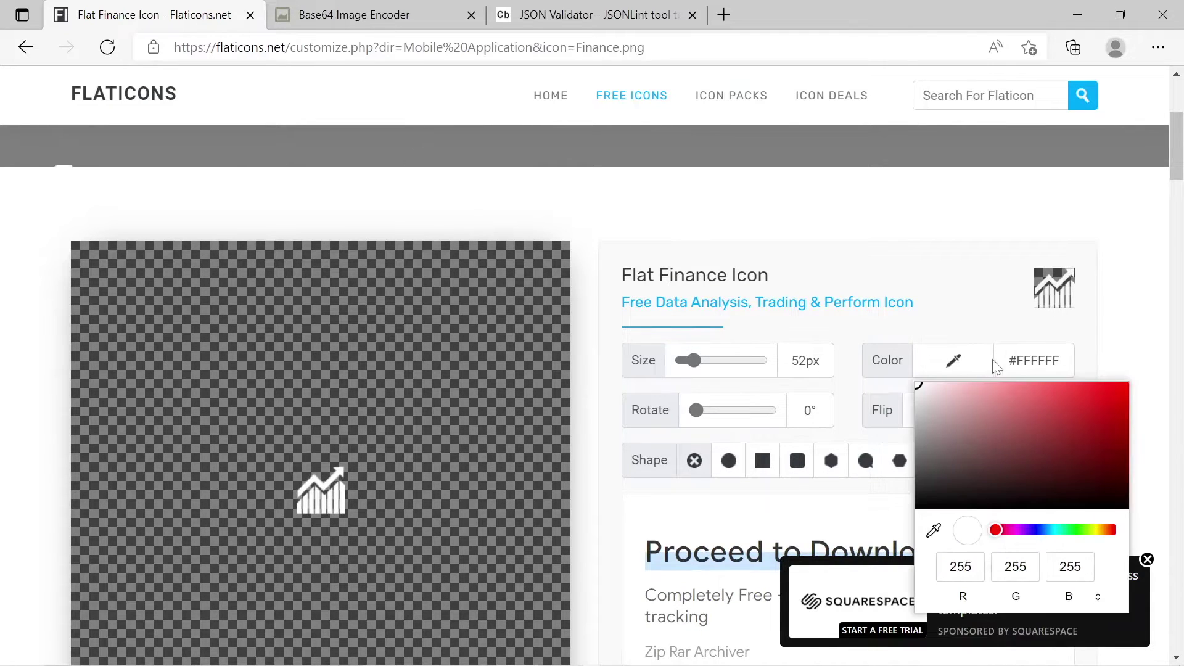
{"action": "left_click", "coordinate": [1074, 533]}
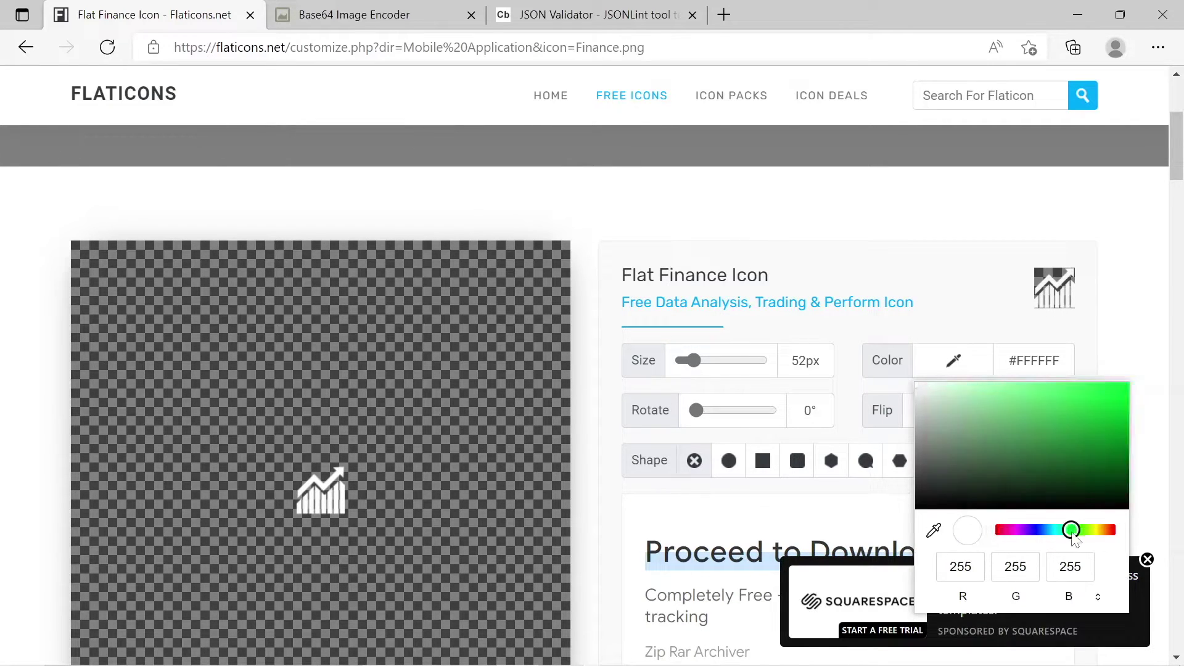
{"action": "left_click", "coordinate": [1085, 453]}
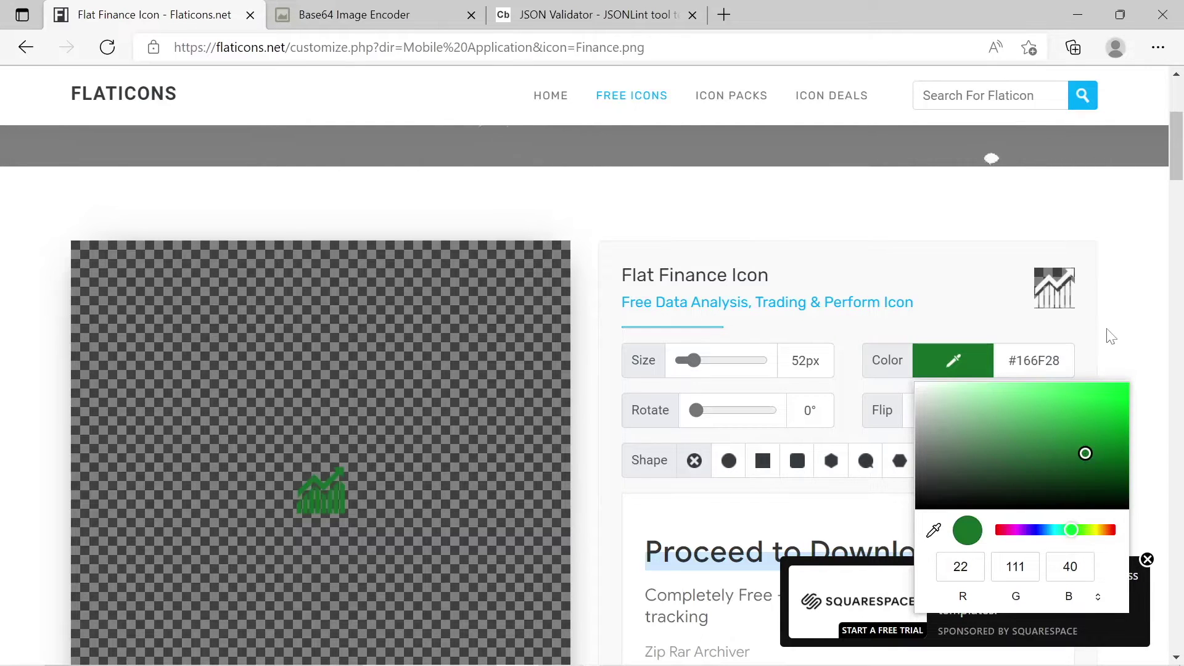
{"action": "left_click", "coordinate": [1085, 440]}
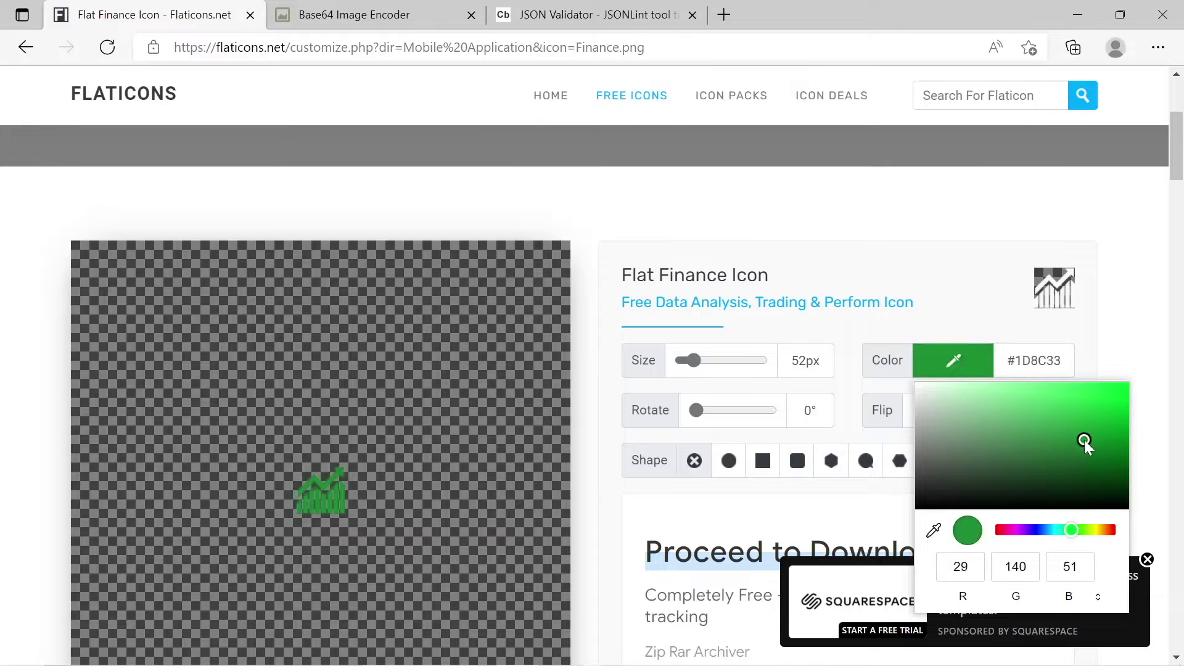
{"action": "left_click", "coordinate": [1125, 346]}
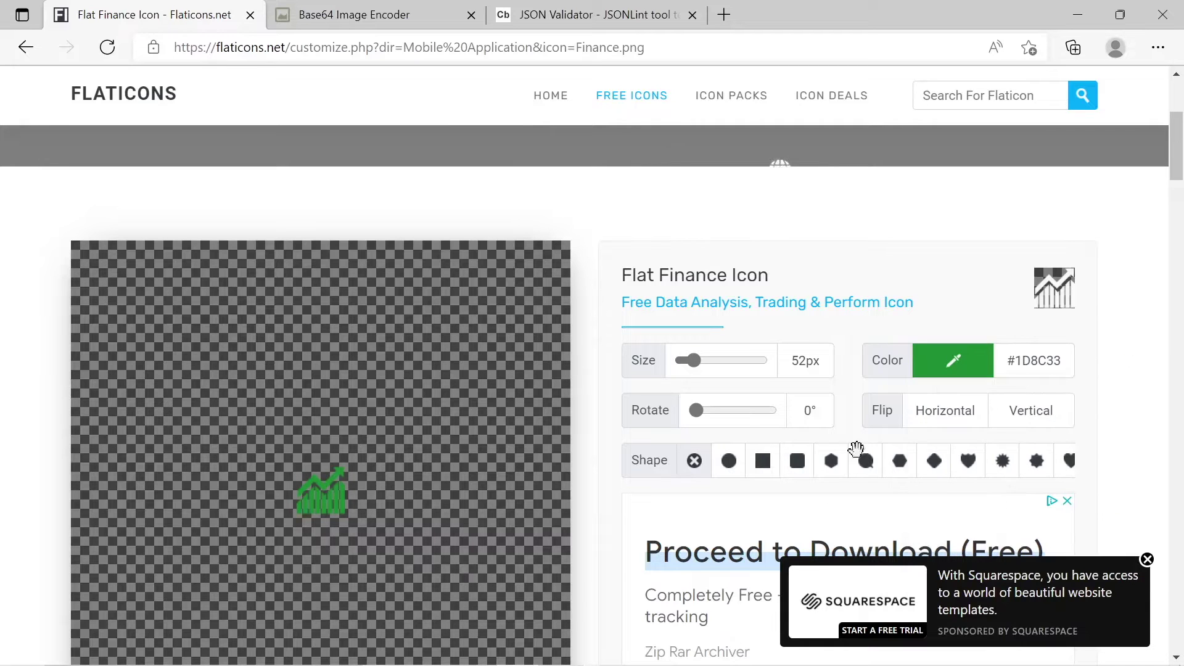
{"action": "scroll", "coordinate": [802, 507], "scroll_direction": "down", "scroll_amount": 4}
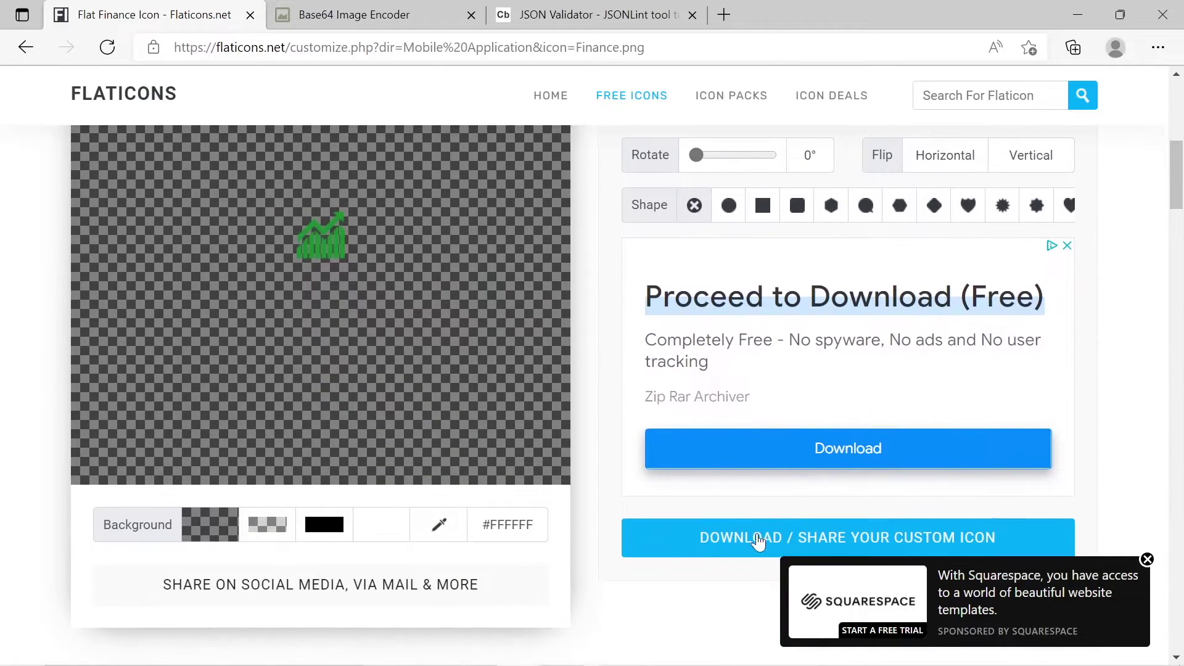
Download the customized green Finance icon as a 52px PNG
{"action": "left_click", "coordinate": [746, 549]}
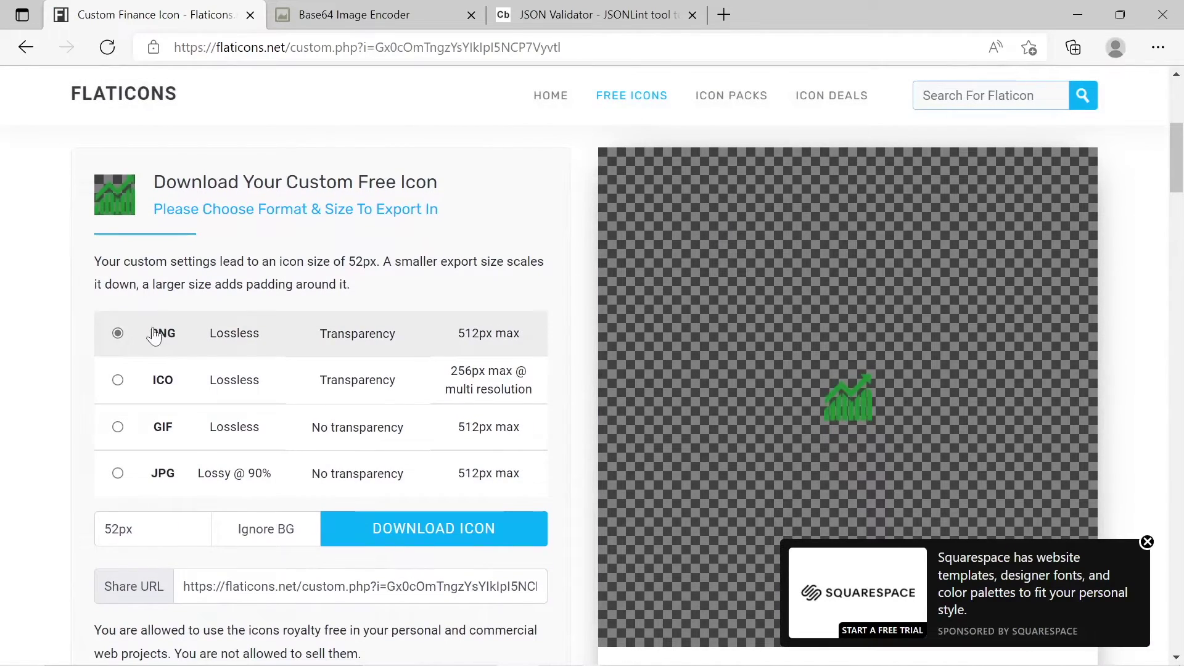
{"action": "left_click", "coordinate": [373, 529]}
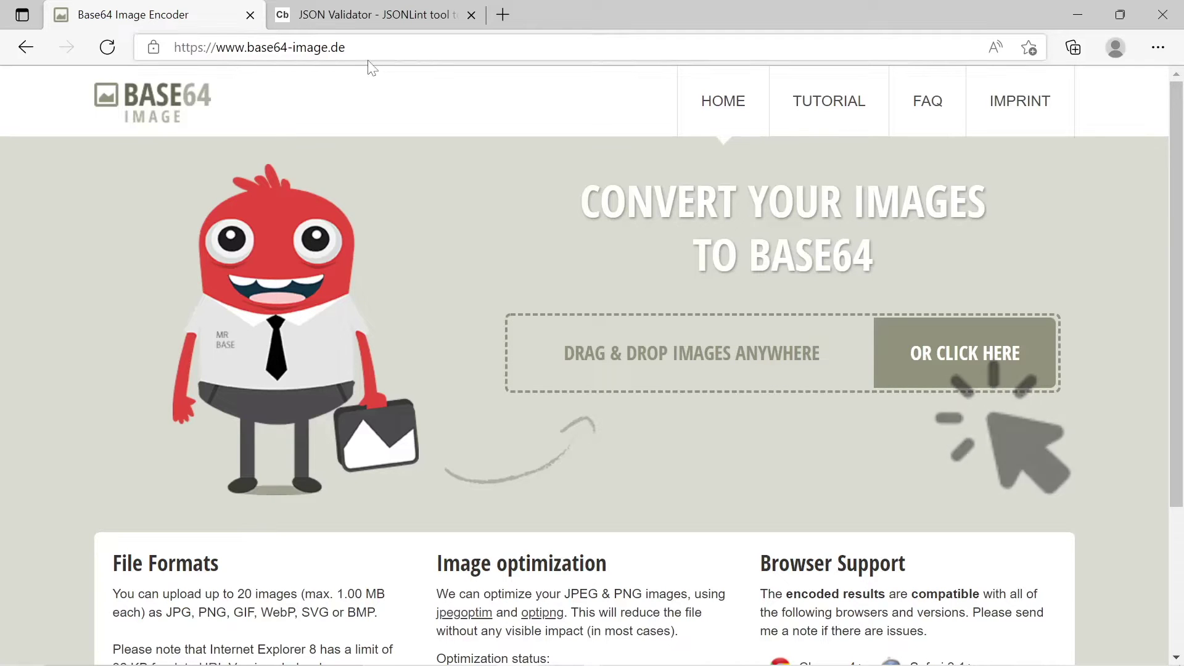
Upload Finance-52.png to the Base64 encoder and copy its image data URI
{"action": "left_click", "coordinate": [928, 351]}
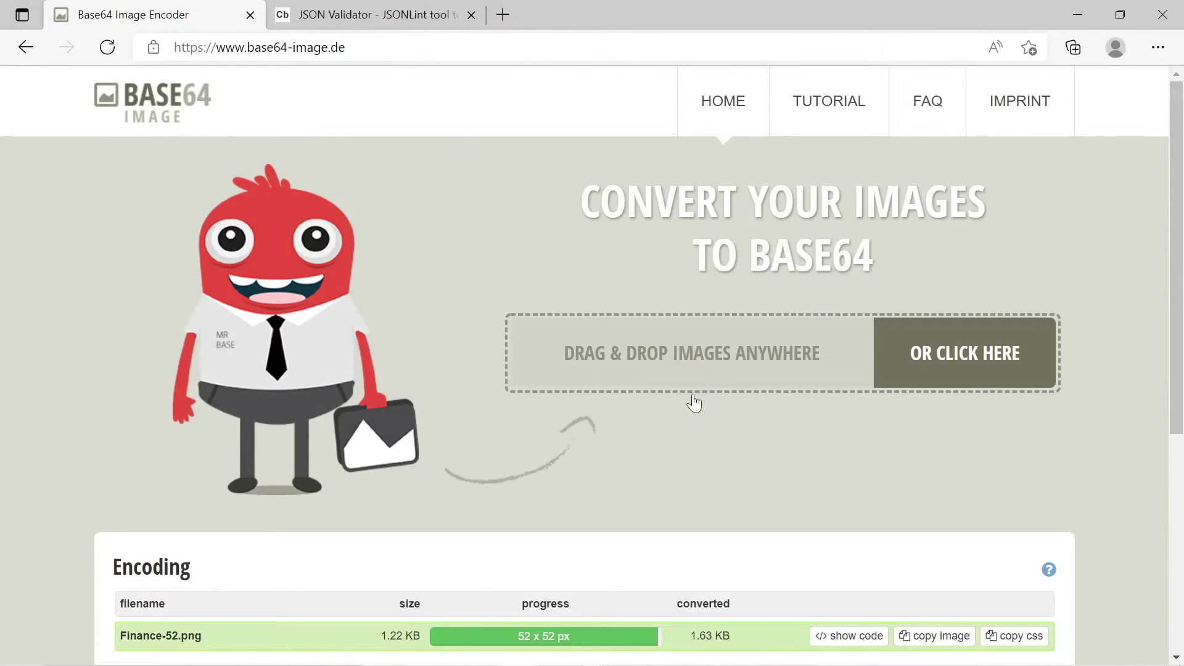
{"action": "scroll", "coordinate": [694, 402], "scroll_direction": "down", "scroll_amount": 4}
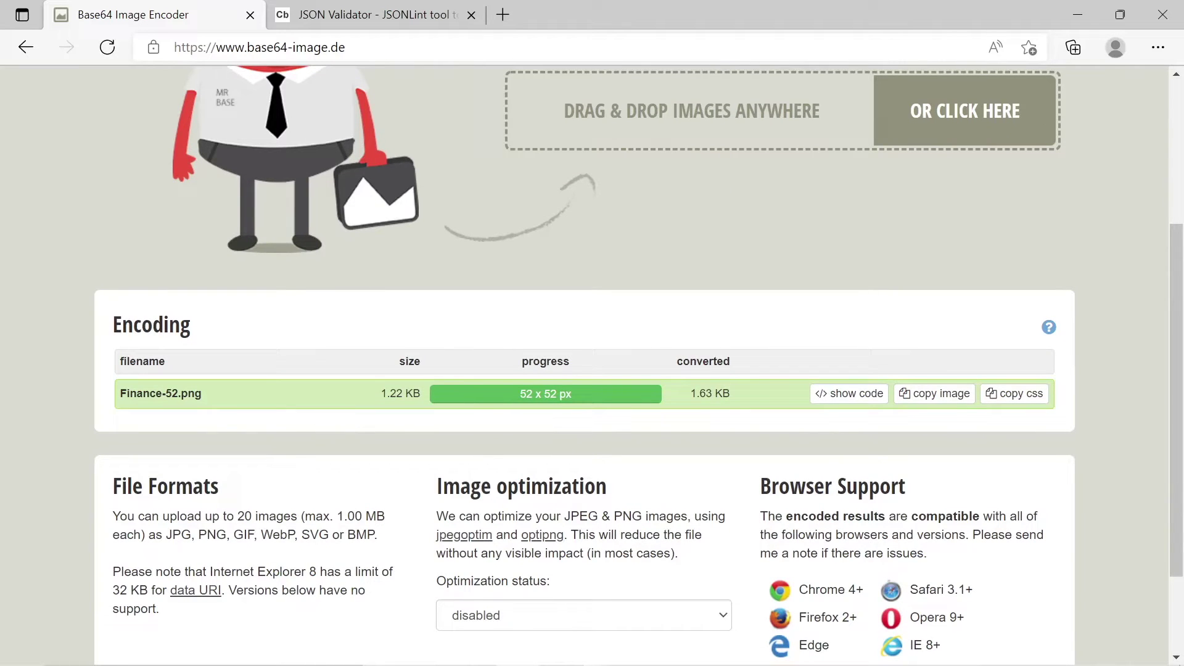
{"action": "left_click", "coordinate": [853, 395]}
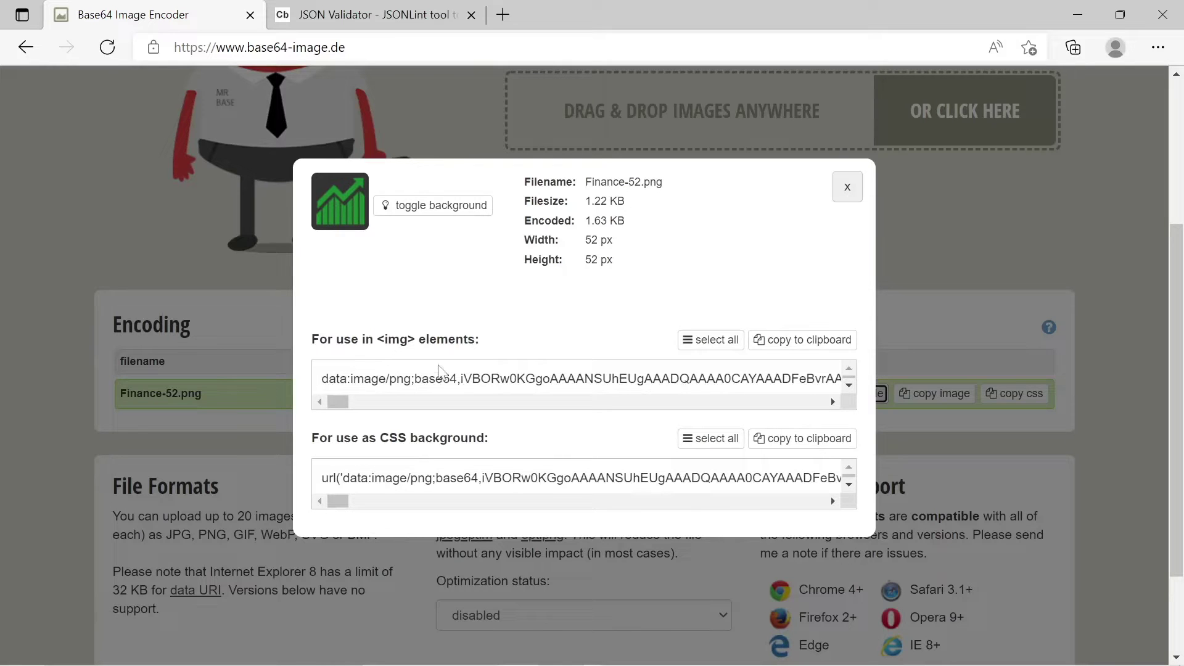
{"action": "scroll", "coordinate": [454, 454], "scroll_direction": "down", "scroll_amount": 1}
{"action": "scroll", "coordinate": [453, 454], "scroll_direction": "up", "scroll_amount": 1}
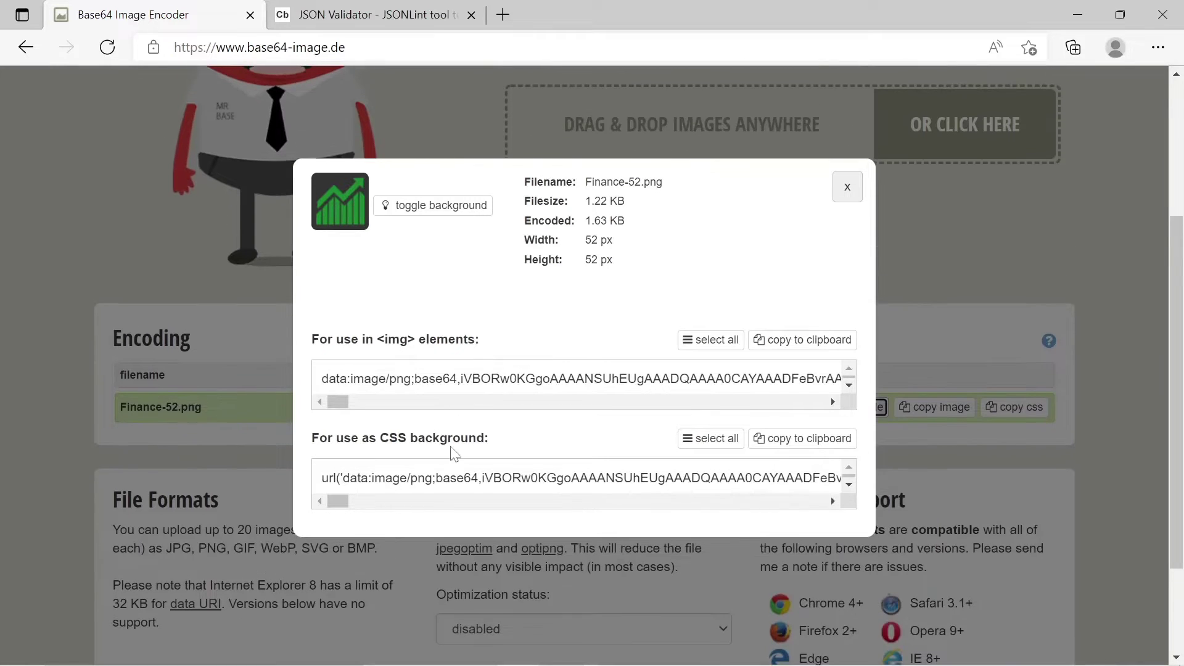
{"action": "left_click", "coordinate": [720, 340]}
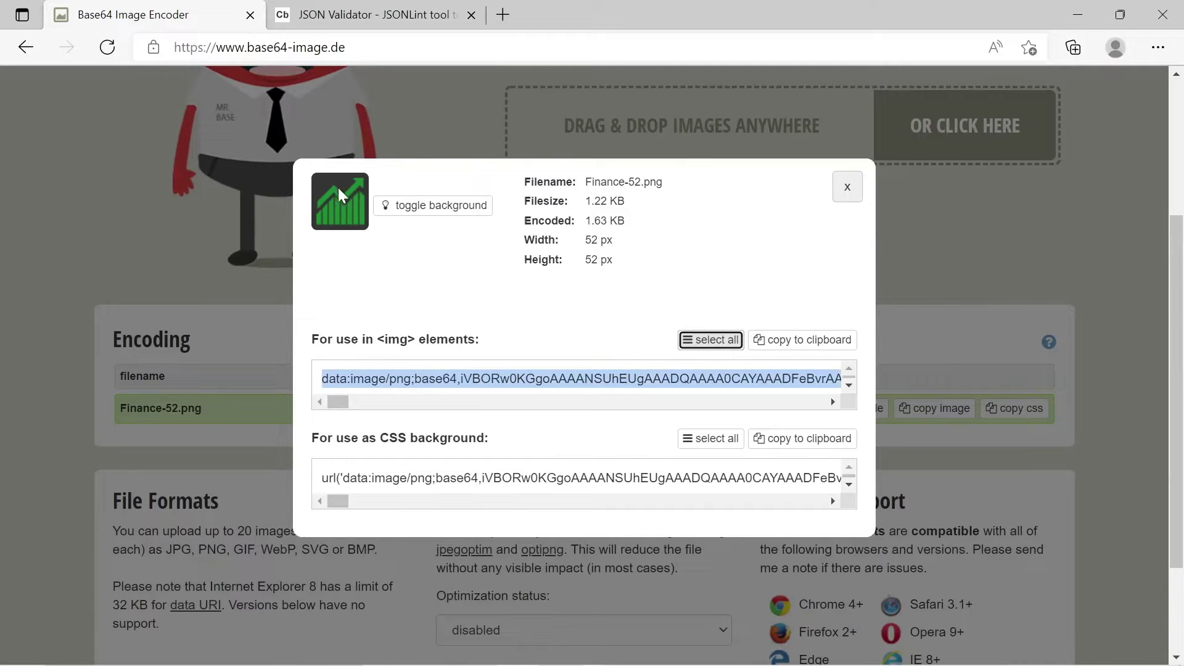
{"action": "left_click", "coordinate": [791, 345]}
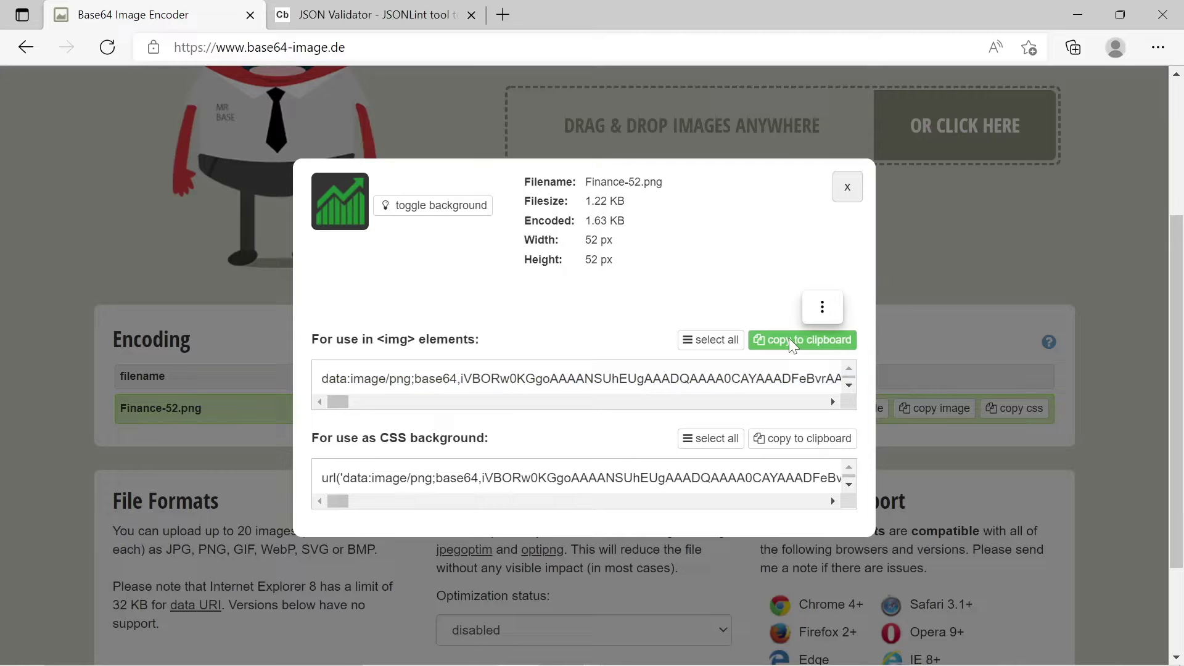
{"action": "left_click", "coordinate": [848, 187]}
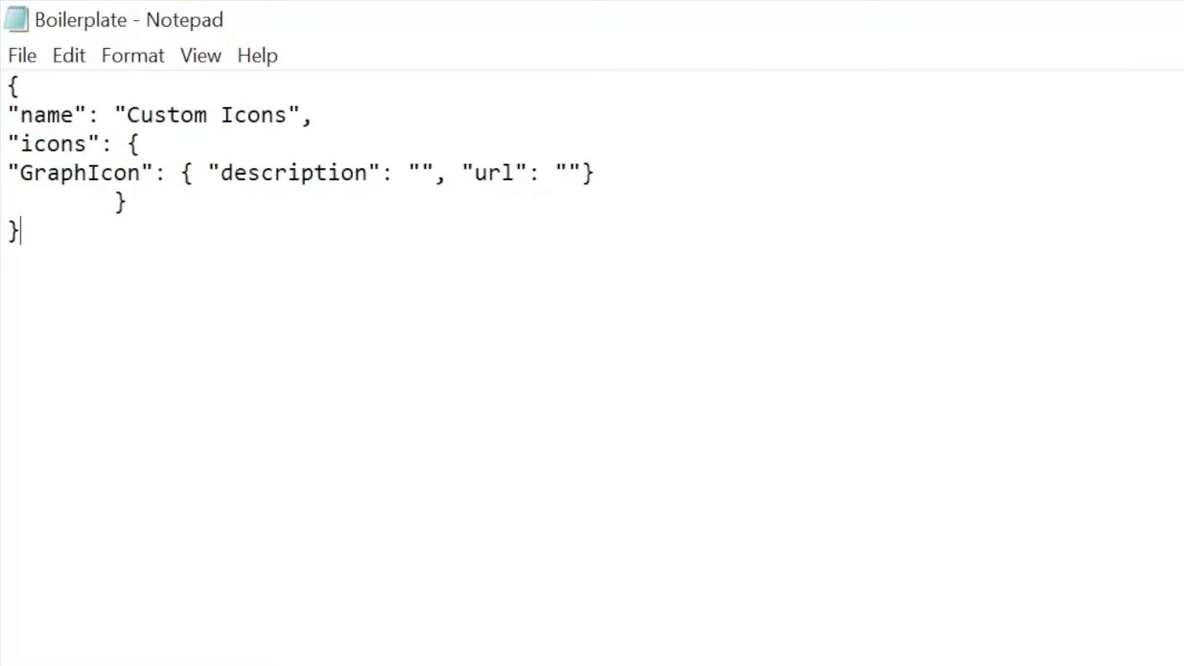
Enter 'Green Graph Trend' as the GraphIcon description
{"action": "left_click", "coordinate": [422, 173]}
{"action": "type", "text": "Green "}
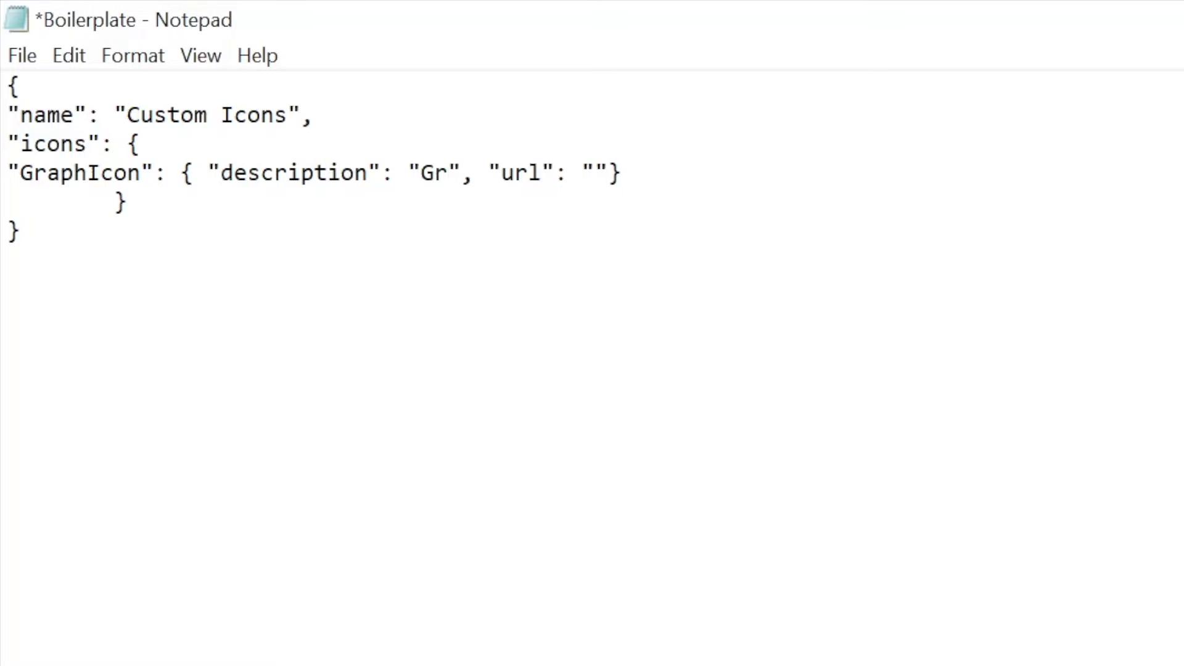
{"action": "type", "text": "="}
{"action": "key", "text": "BackSpace"}
{"action": "key", "text": "BackSpace"}
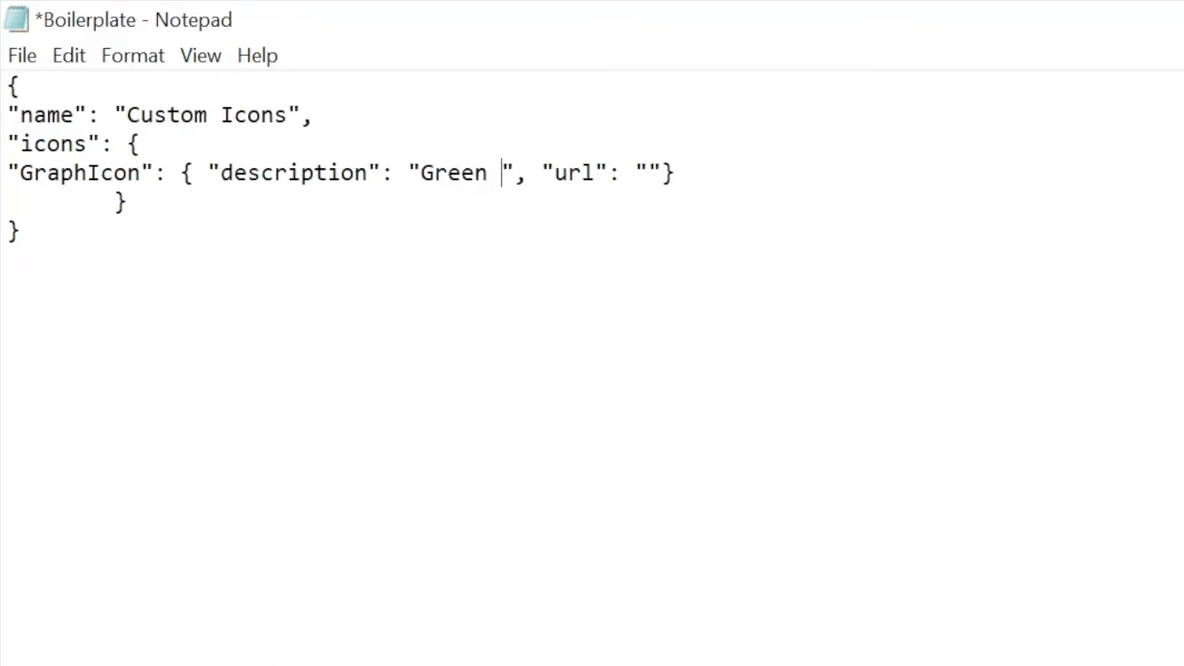
{"action": "type", "text": "Graph"}
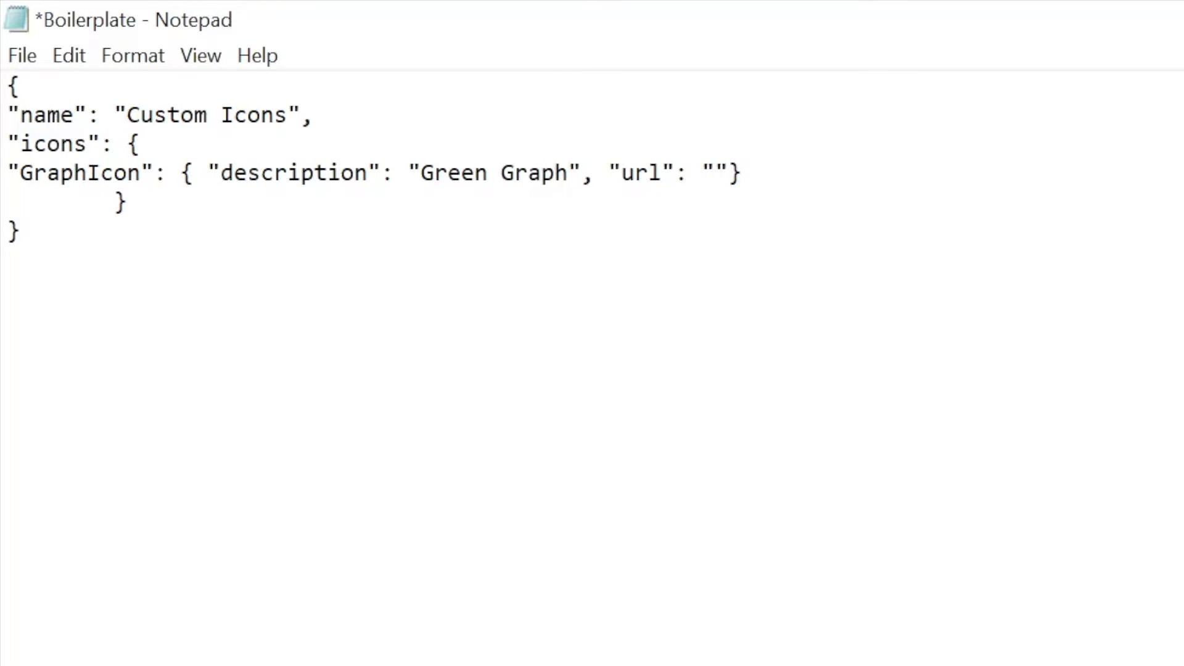
{"action": "type", "text": " Trend"}
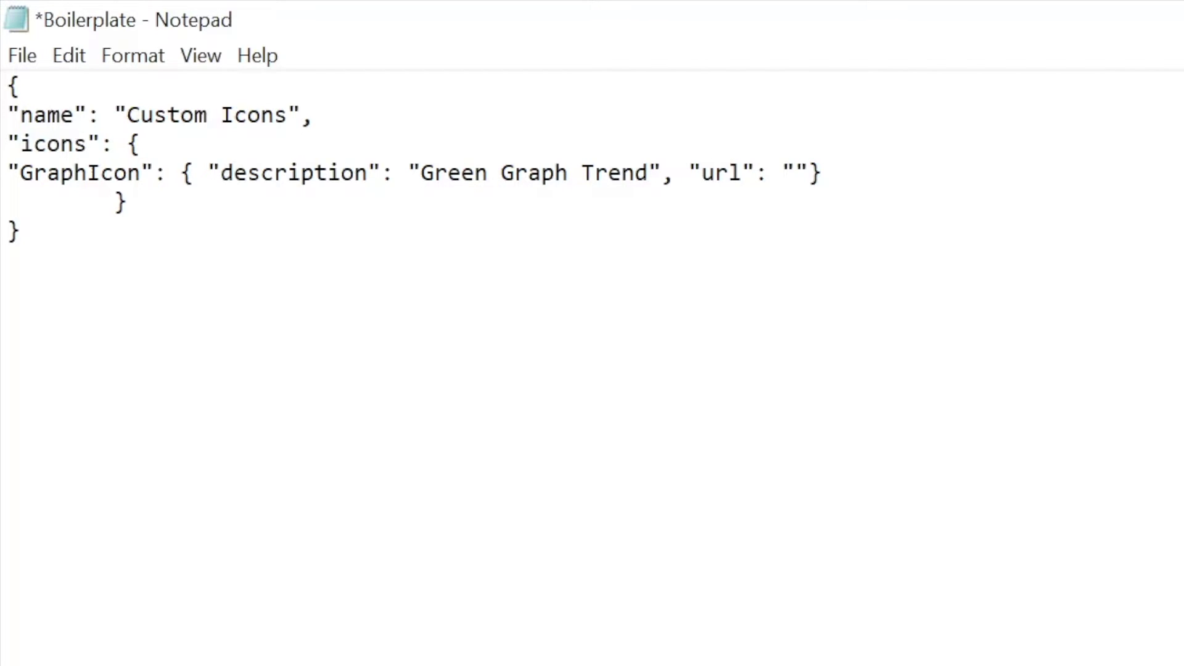
Paste the Base64 PNG data URI into the GraphIcon url field
{"action": "key", "text": "ctrl+v"}
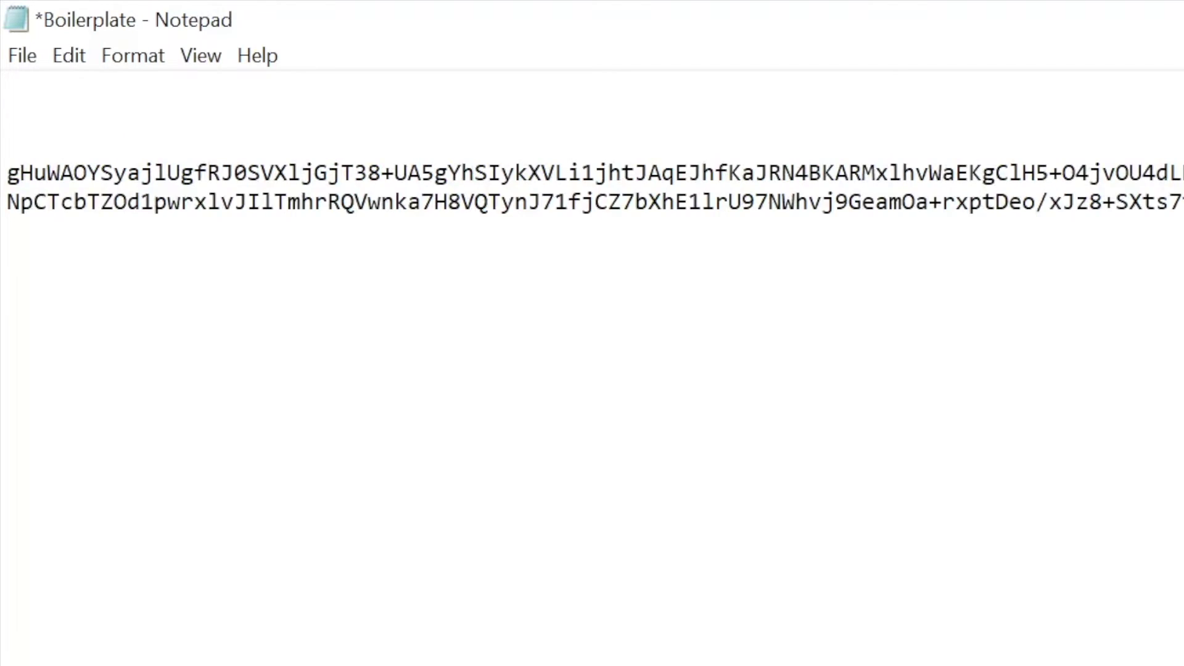
{"action": "scroll", "coordinate": [592, 188], "scroll_direction": "left", "scroll_amount": 15}
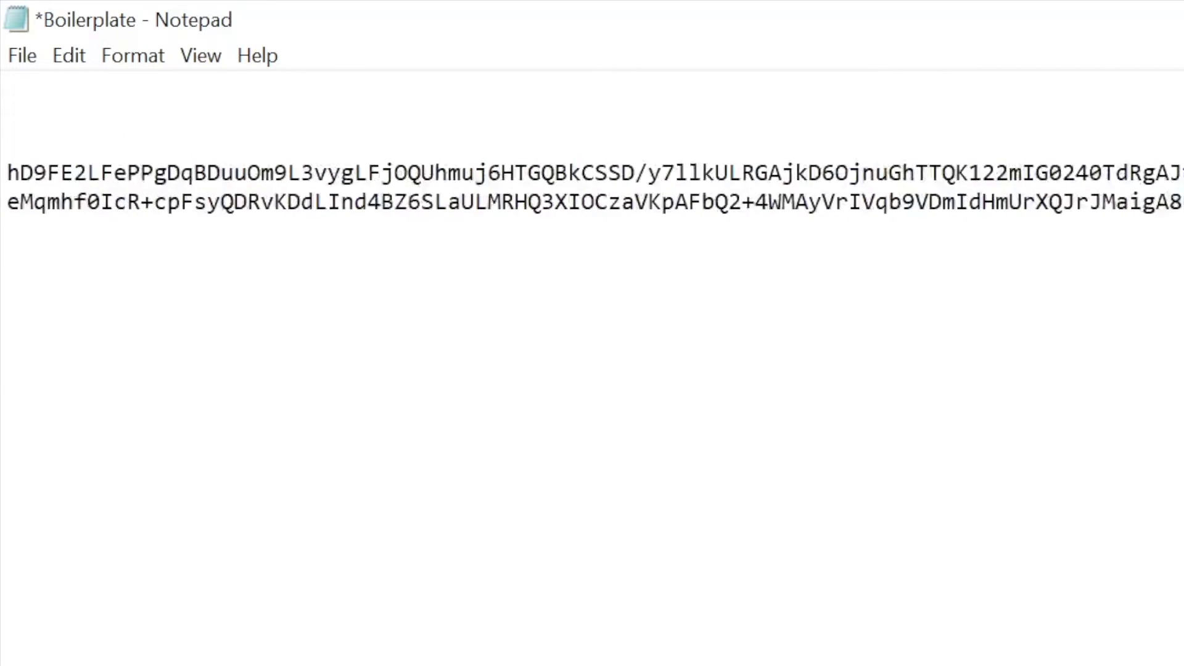
{"action": "scroll", "coordinate": [592, 188], "scroll_direction": "left", "scroll_amount": 15}
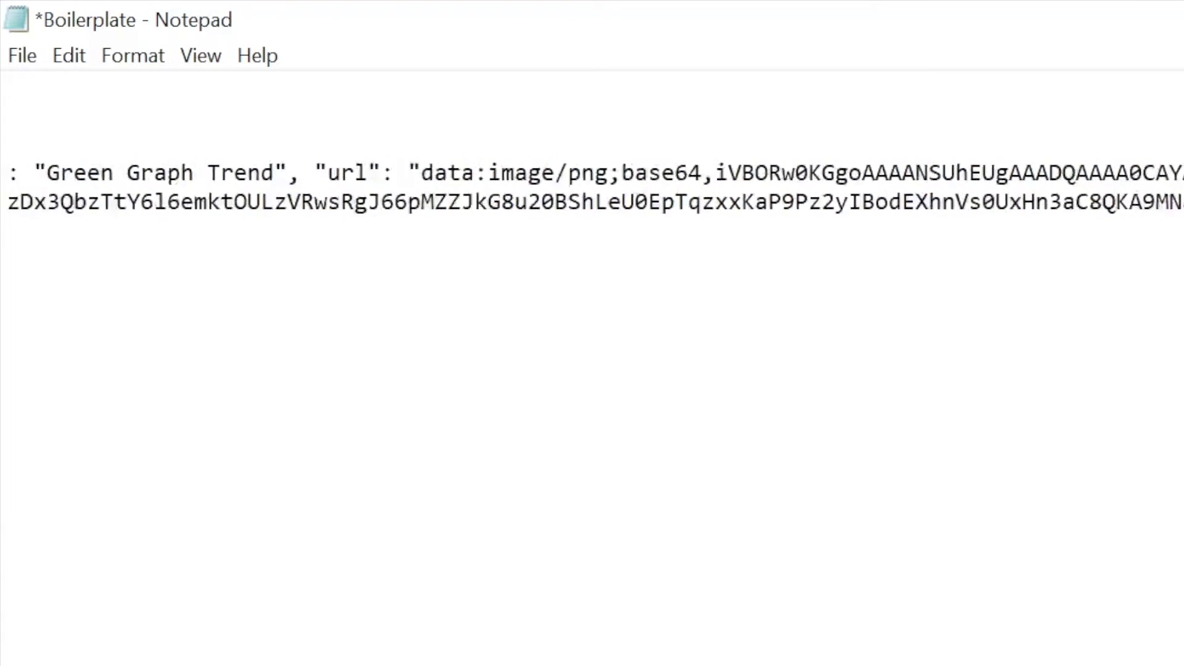
{"action": "scroll", "coordinate": [592, 187], "scroll_direction": "left", "scroll_amount": 5}
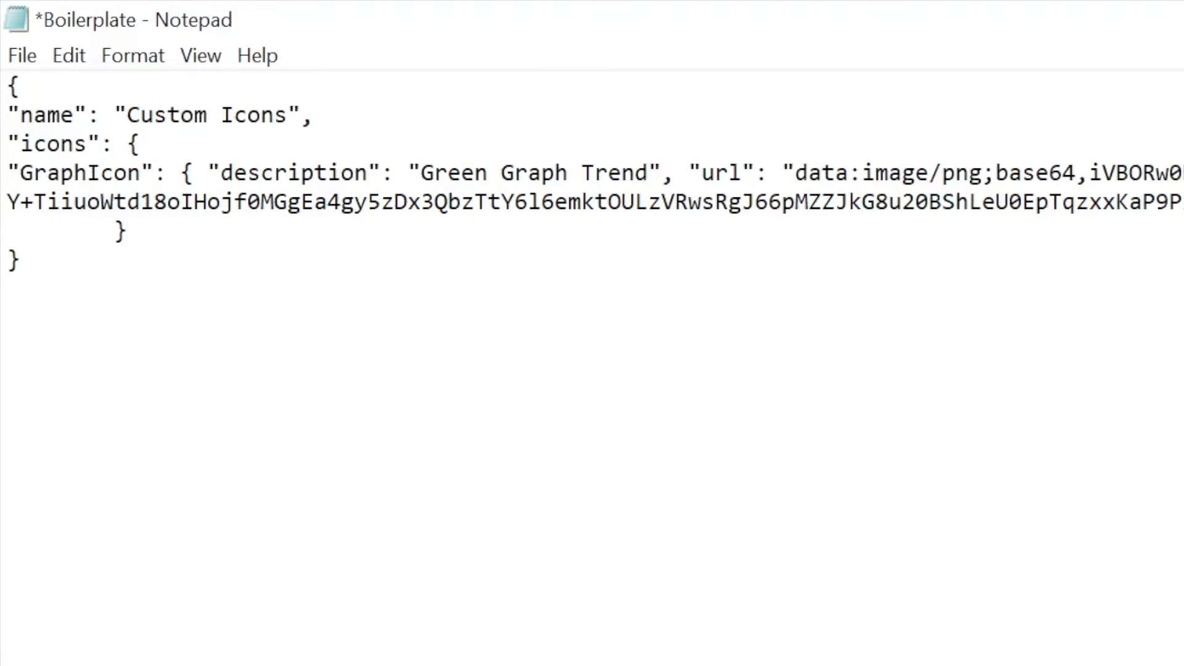
{"action": "key", "text": "shift+Up"}
{"action": "key", "text": "shift+Up"}
{"action": "key", "text": "shift+Up"}
{"action": "key", "text": "shift+Up"}
{"action": "key", "text": "shift+Up"}
{"action": "key", "text": "shift+Up"}
{"action": "key", "text": "shift+Up"}
{"action": "key", "text": "shift+Home"}
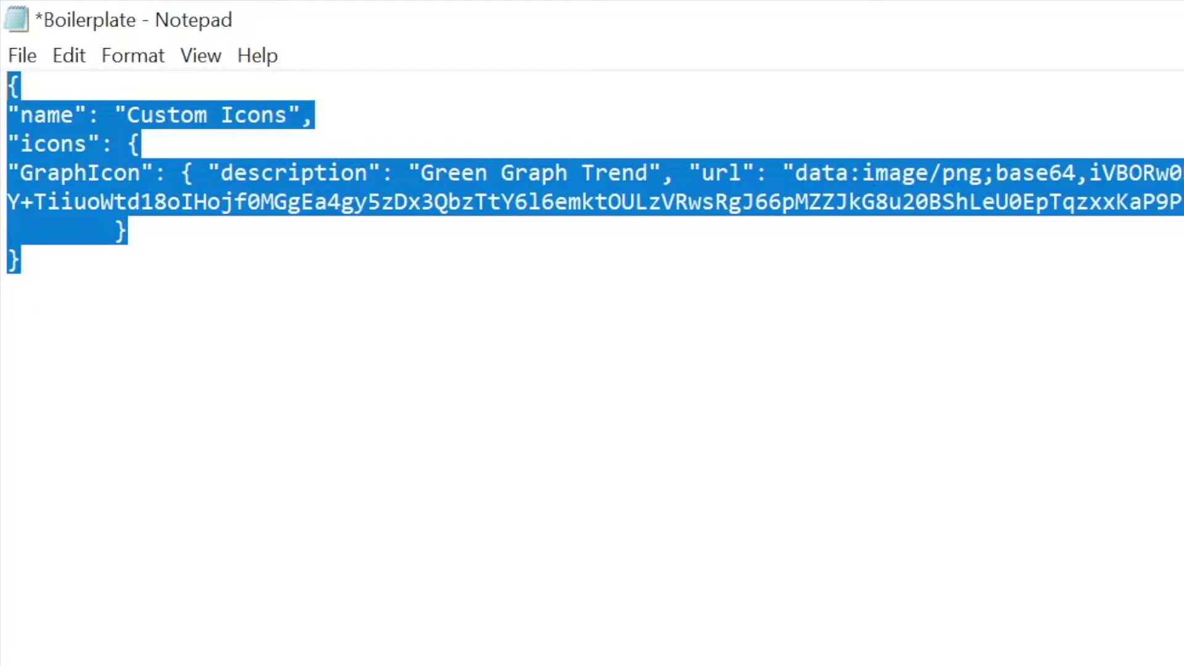
{"action": "key", "text": "Right"}
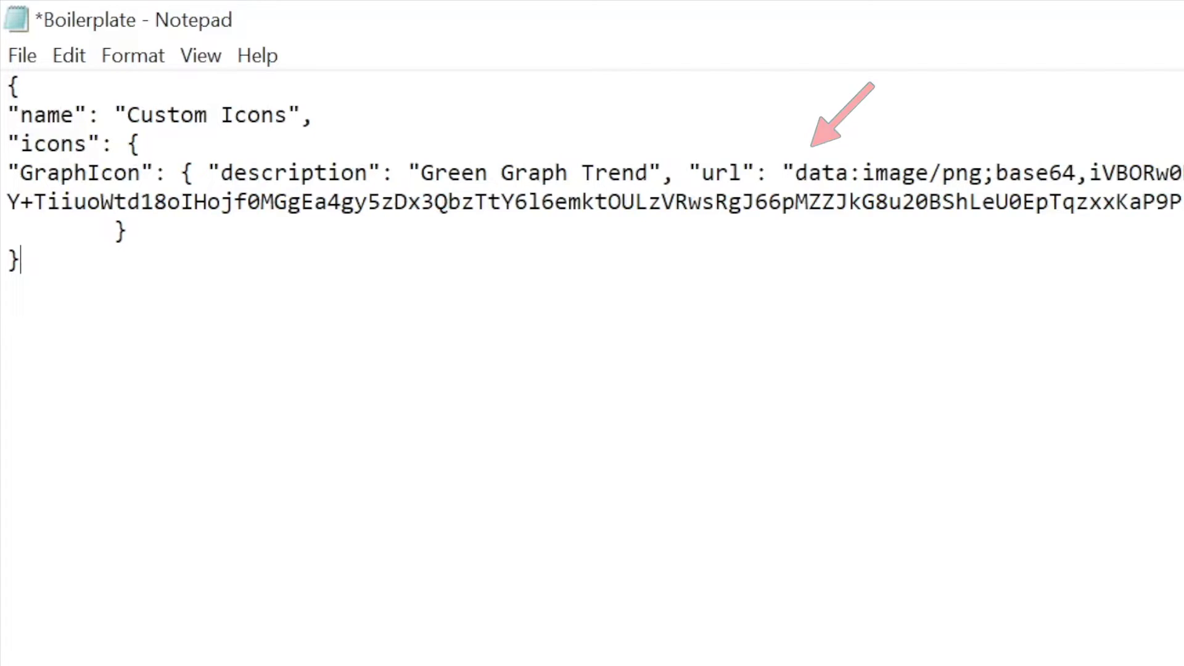
{"action": "left_click", "coordinate": [21, 59]}
Save the JSON as 'Graph Icon.json' with the file type set to All Files
{"action": "left_click", "coordinate": [81, 233]}
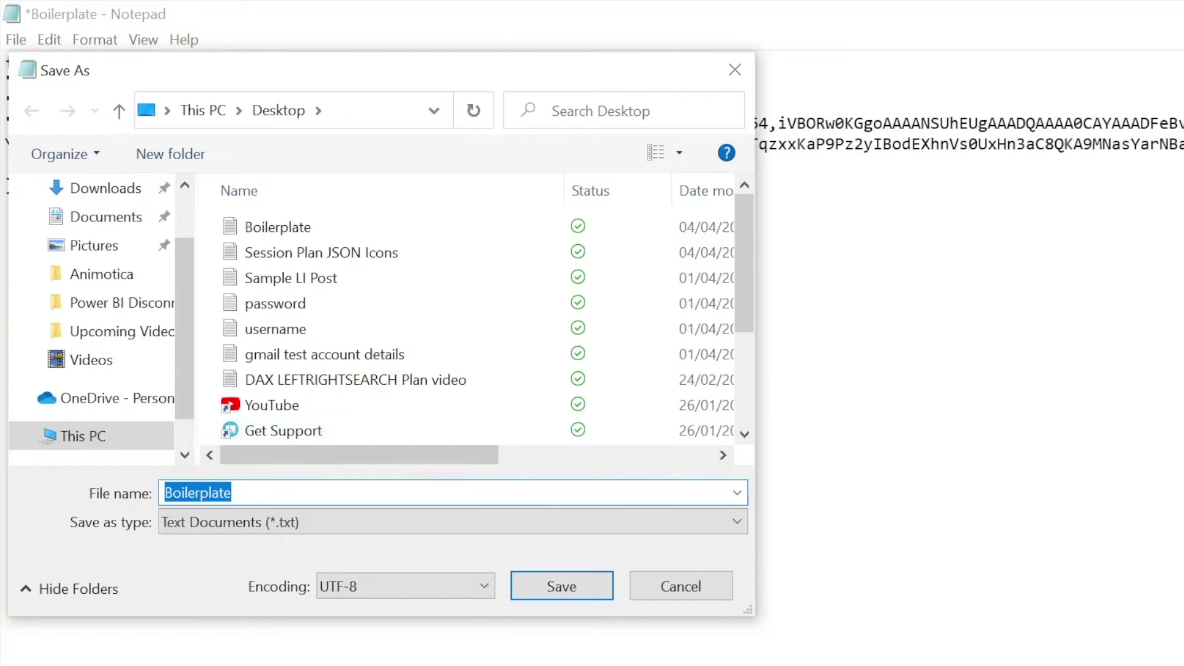
{"action": "left_click", "coordinate": [287, 525]}
{"action": "left_click", "coordinate": [188, 566]}
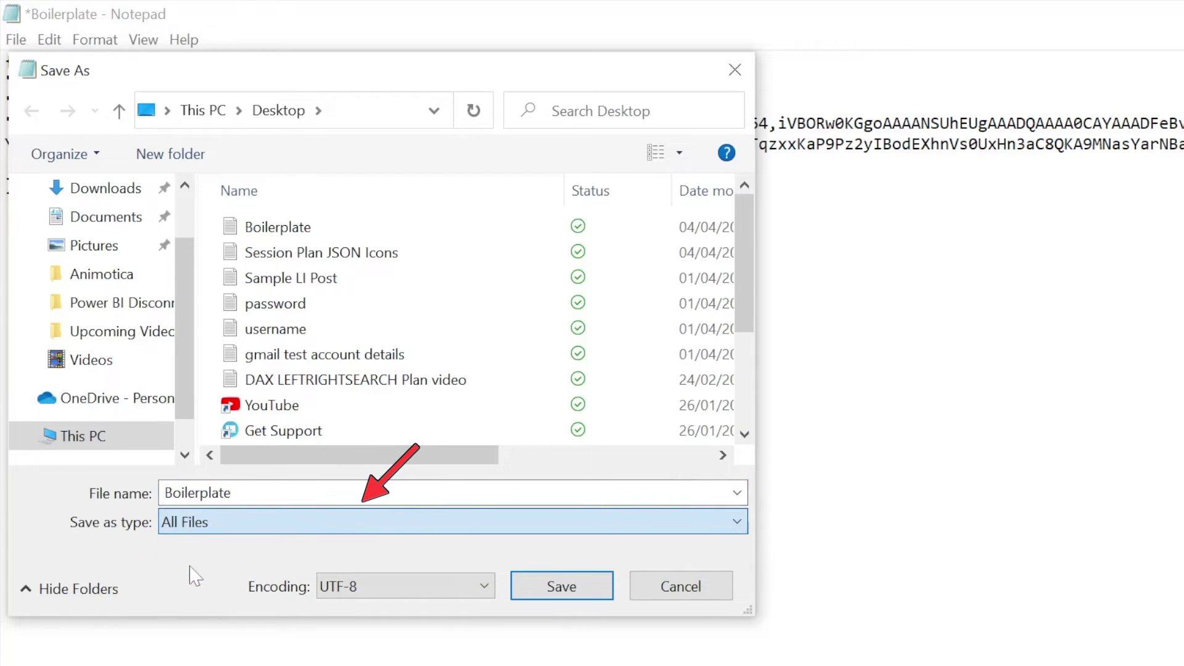
{"action": "key", "text": "shift+Tab"}
{"action": "key", "text": "BackSpace"}
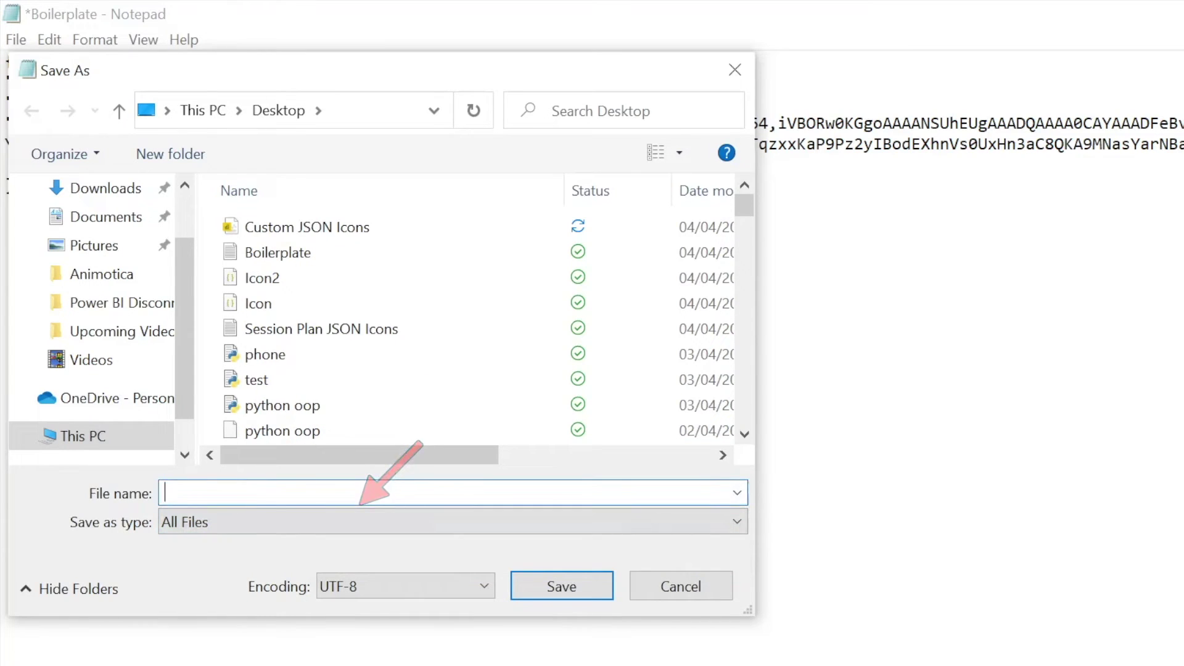
{"action": "type", "text": "Graph Ico"}
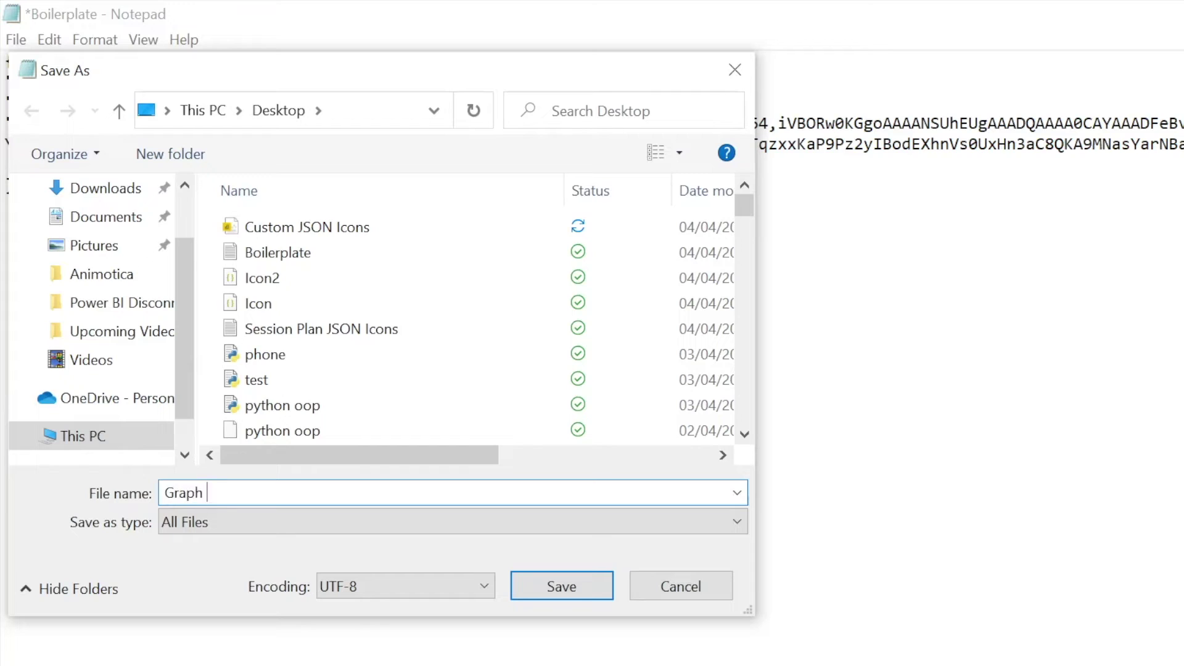
{"action": "type", "text": "n"}
{"action": "key", "text": "BackSpace"}
{"action": "type", "text": ".jso"}
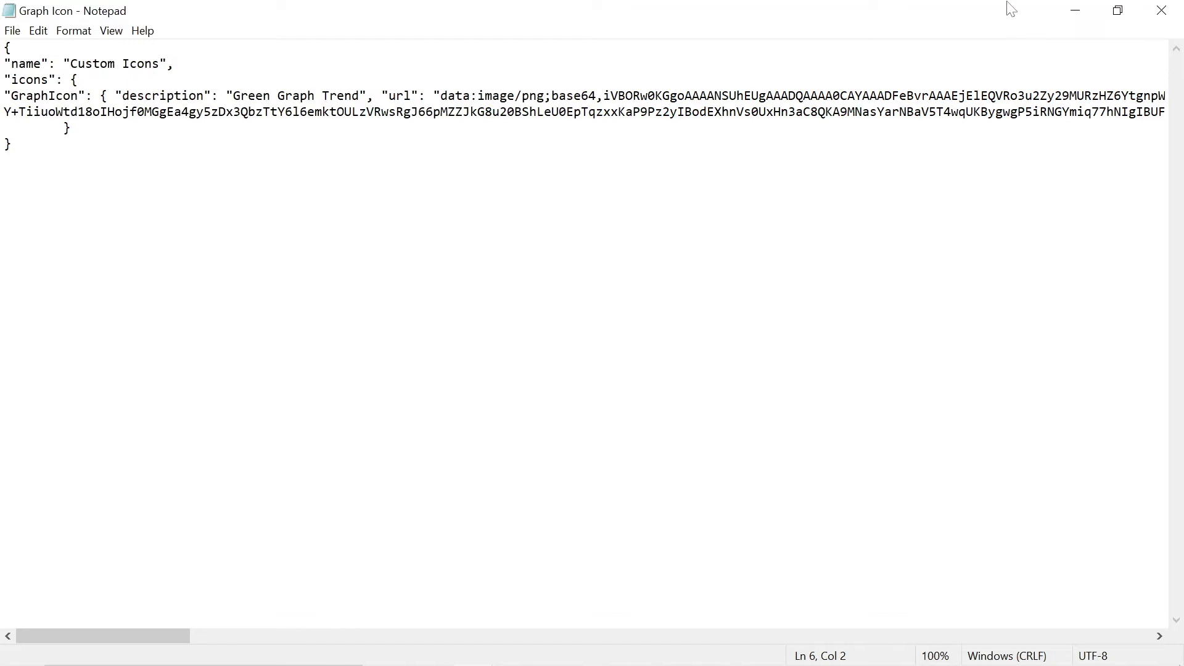
Paste the Graph Icon JSON into Code Beautify and confirm it validates as Valid JSON
{"action": "left_click", "coordinate": [1076, 12]}
{"action": "left_click_drag", "start_coordinate": [12, 148], "coordinate": [5, 28]}
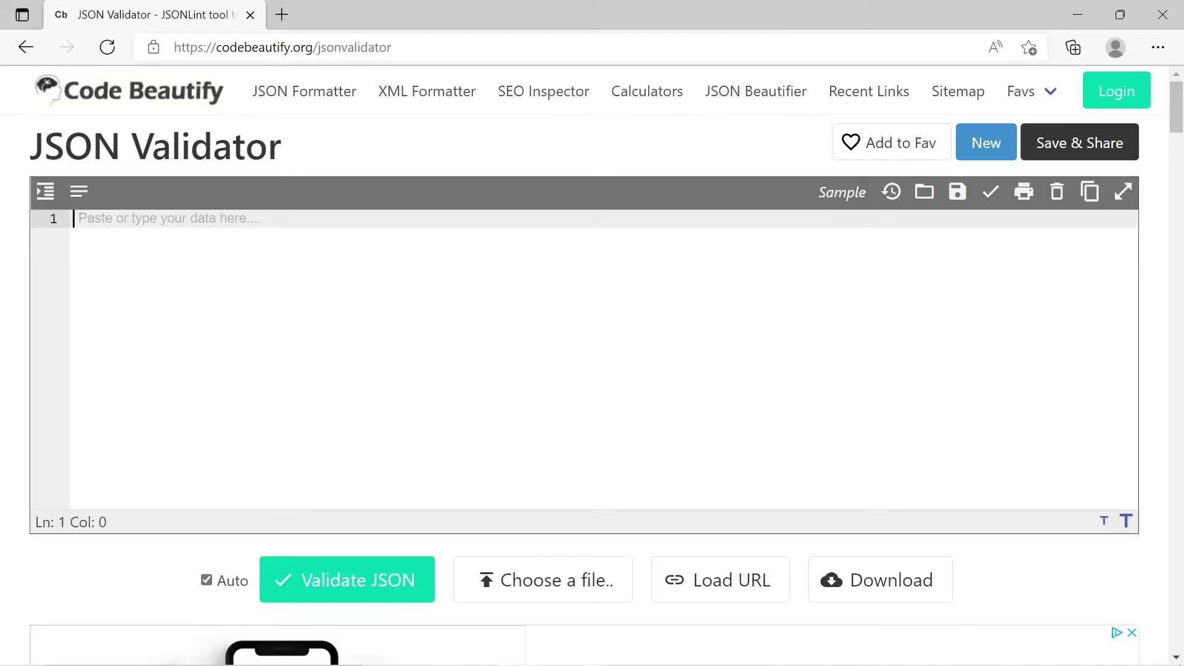
{"action": "key", "text": "ctrl+v"}
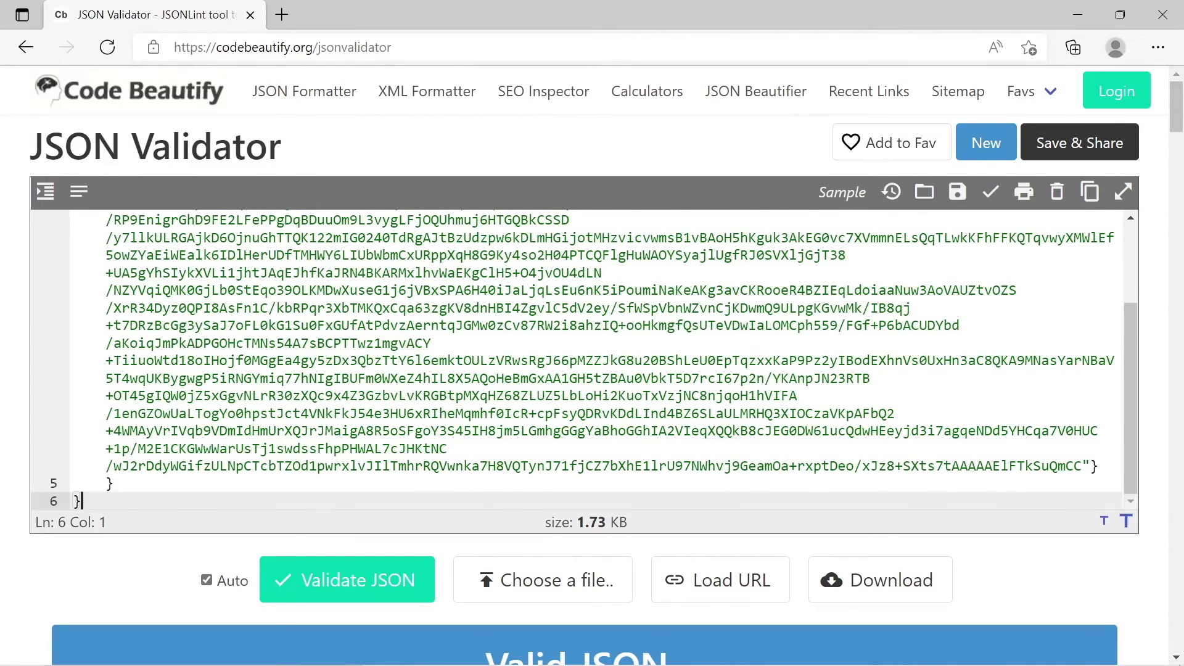
{"action": "scroll", "coordinate": [555, 370], "scroll_direction": "up", "scroll_amount": 5}
{"action": "scroll", "coordinate": [555, 370], "scroll_direction": "down", "scroll_amount": 1}
{"action": "left_click", "coordinate": [342, 586]}
{"action": "left_click", "coordinate": [342, 586]}
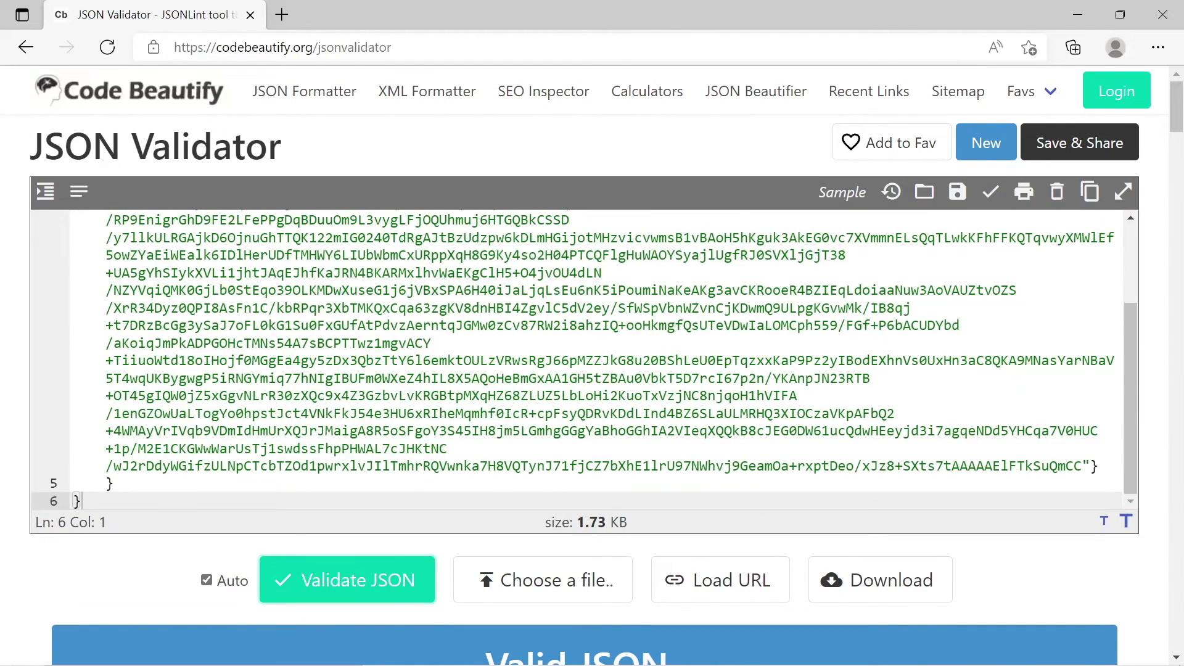
{"action": "scroll", "coordinate": [585, 361], "scroll_direction": "up", "scroll_amount": 3}
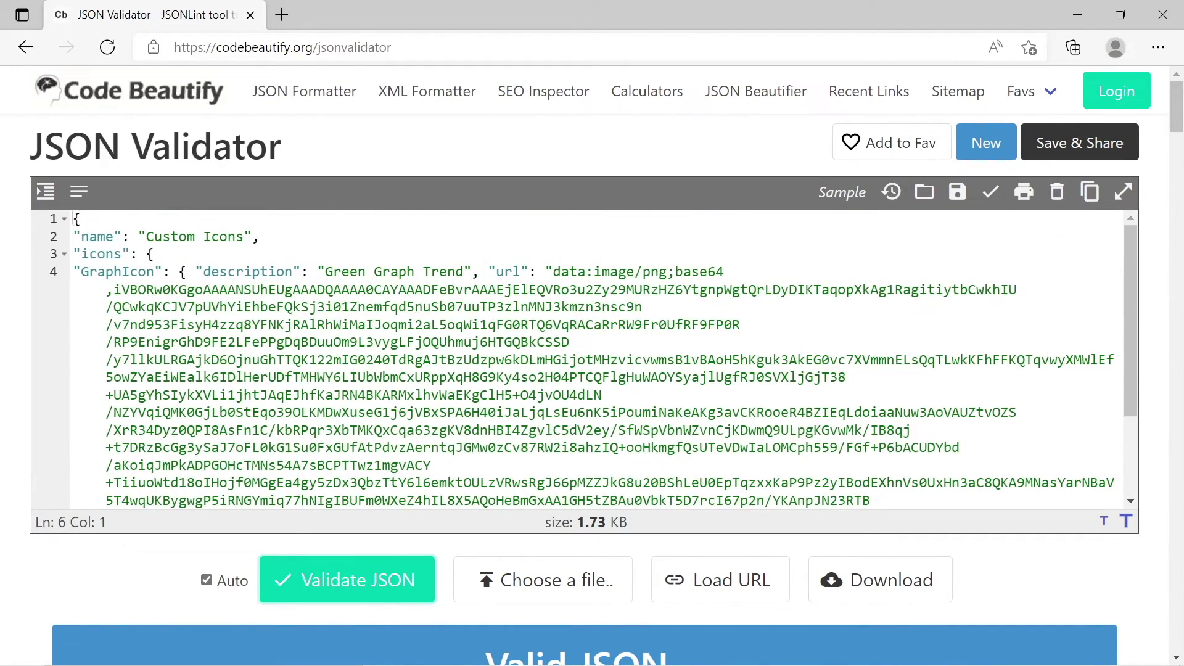
{"action": "scroll", "coordinate": [585, 360], "scroll_direction": "down", "scroll_amount": 3}
{"action": "scroll", "coordinate": [585, 363], "scroll_direction": "up", "scroll_amount": 3}
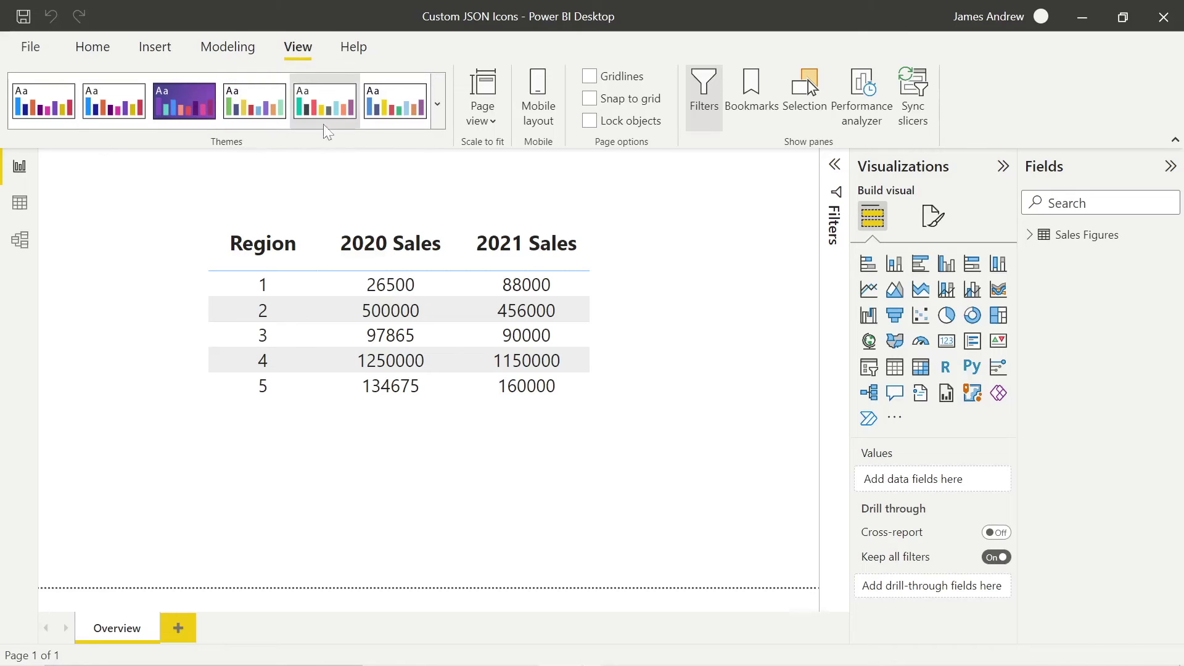
Import Graph Icon.json from the Desktop as the report theme via Browse for themes
{"action": "left_click", "coordinate": [443, 108]}
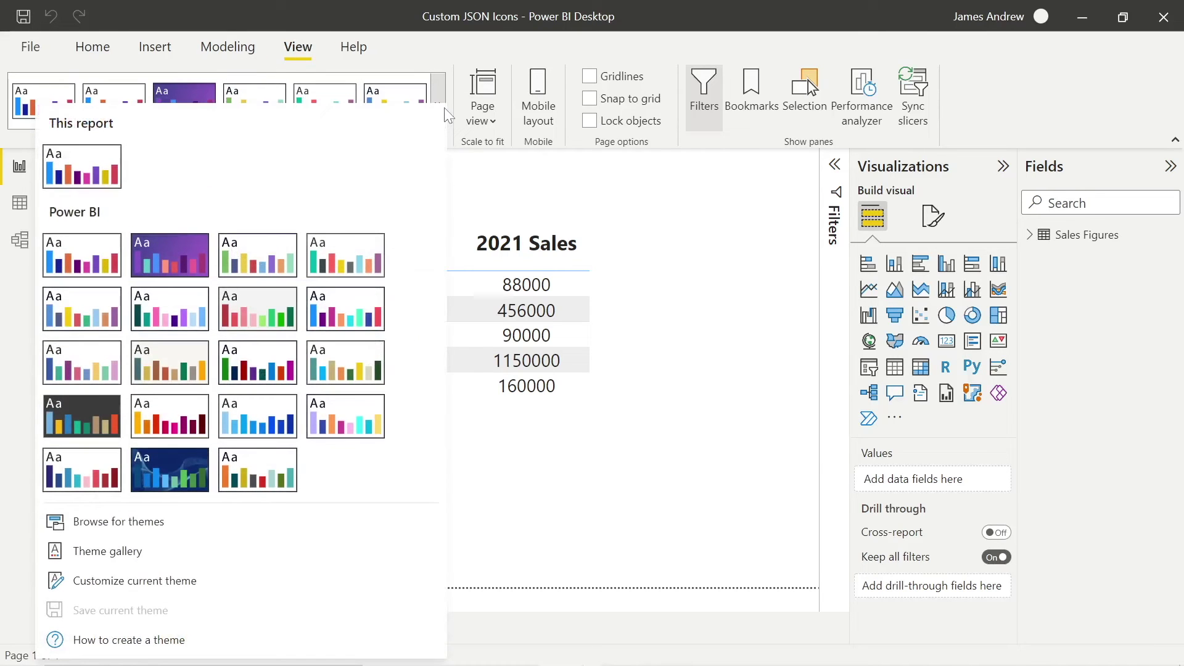
{"action": "left_click", "coordinate": [143, 524]}
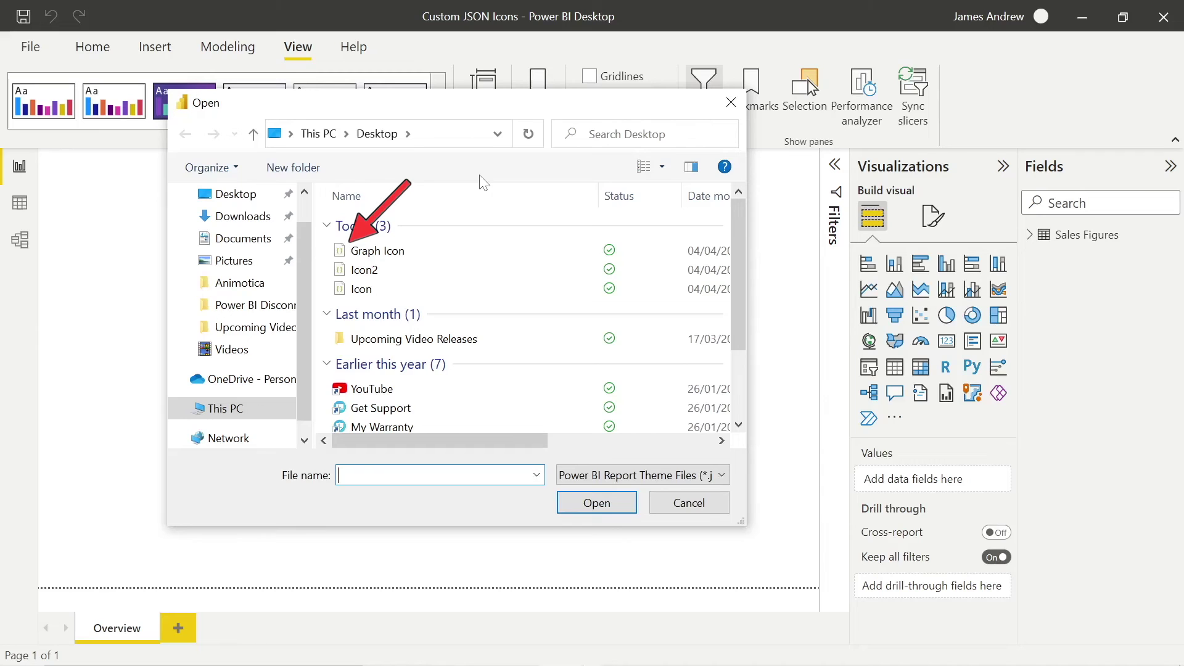
{"action": "double_click", "coordinate": [378, 252]}
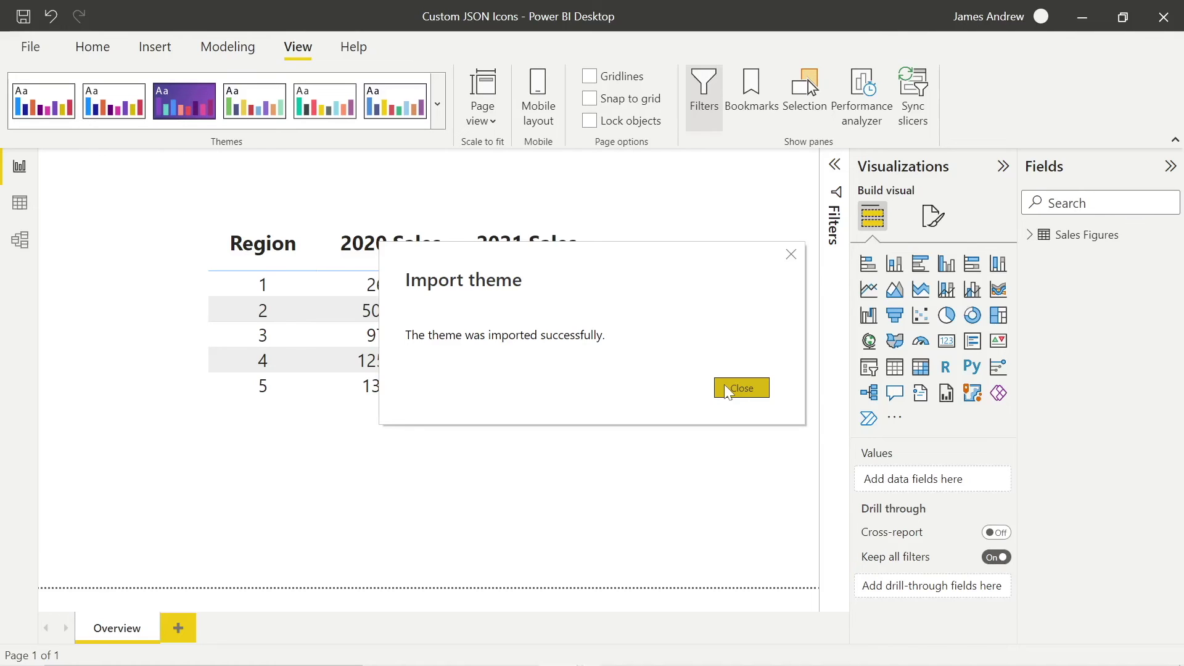
{"action": "left_click", "coordinate": [725, 388]}
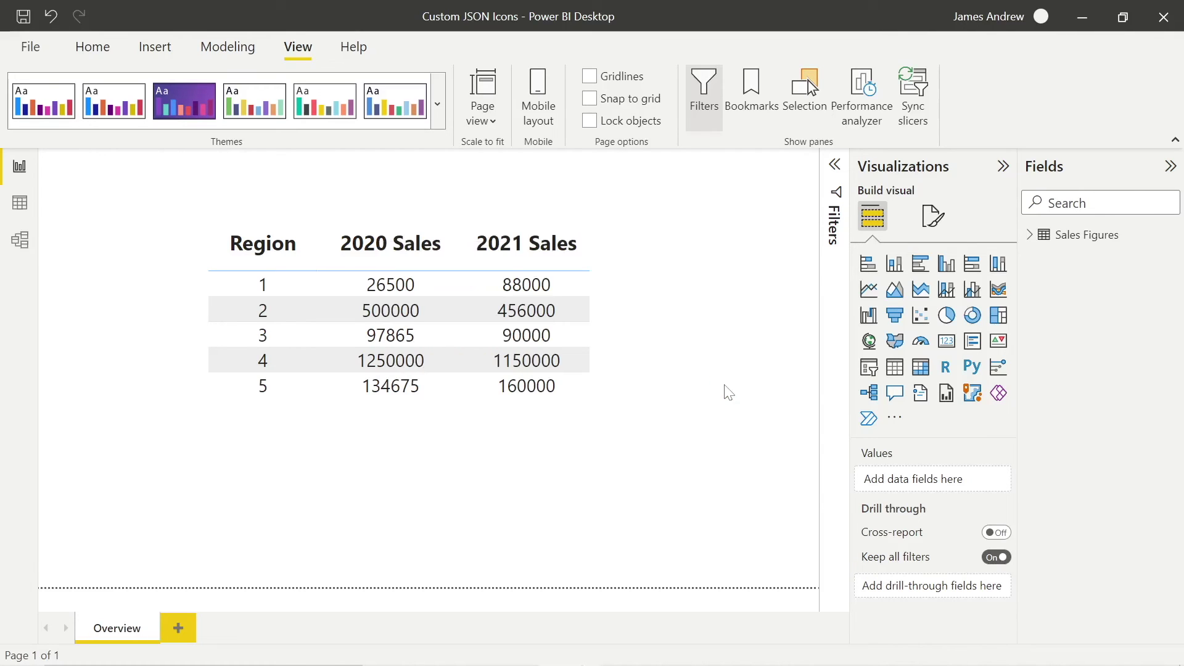
{"action": "left_click", "coordinate": [605, 338]}
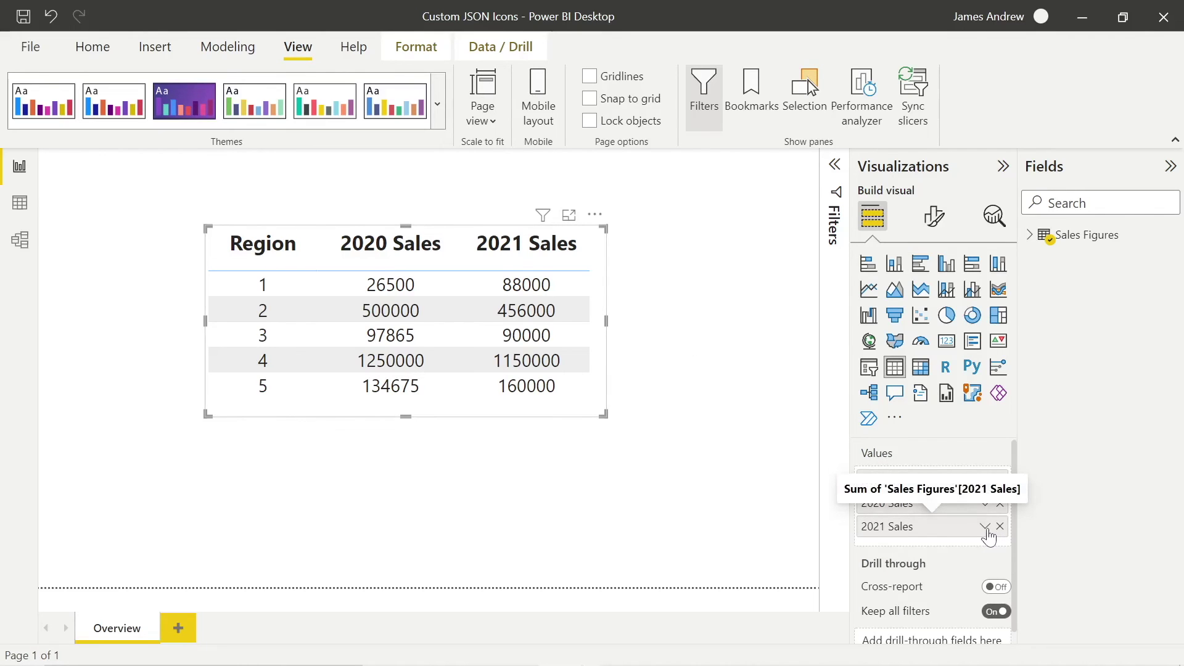
Apply icon formatting to 2021 Sales, using the green graph-trend icon for the 0–33% rule
{"action": "left_click", "coordinate": [986, 527]}
{"action": "mouse_move", "coordinate": [1049, 238]}
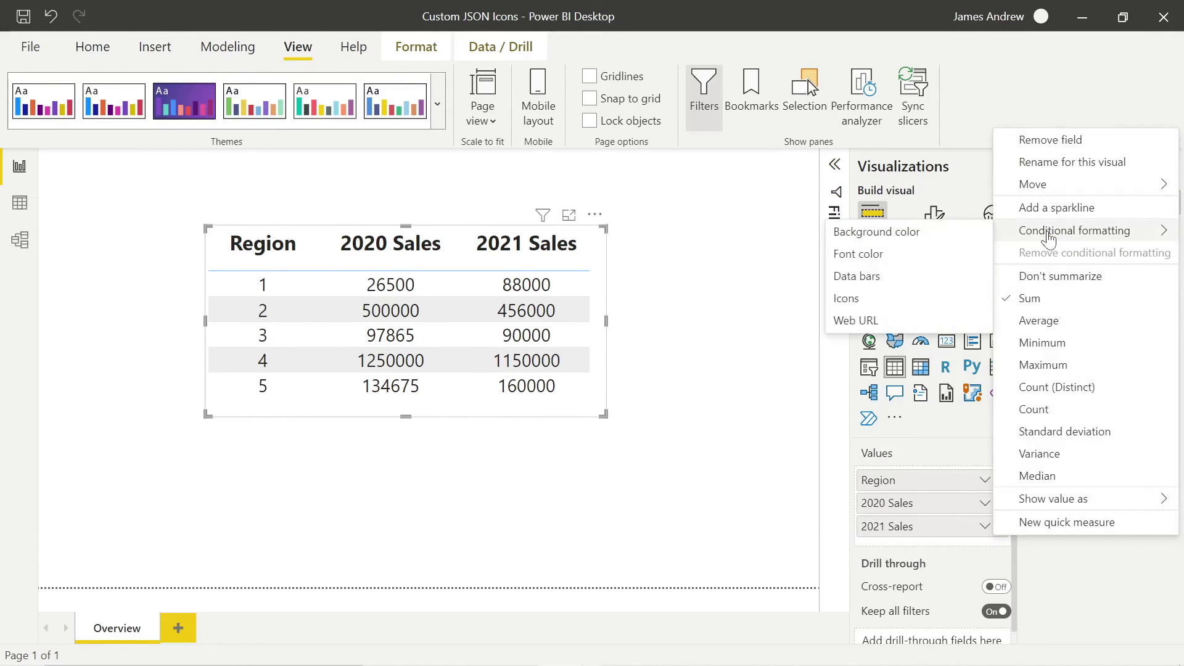
{"action": "left_click", "coordinate": [882, 300]}
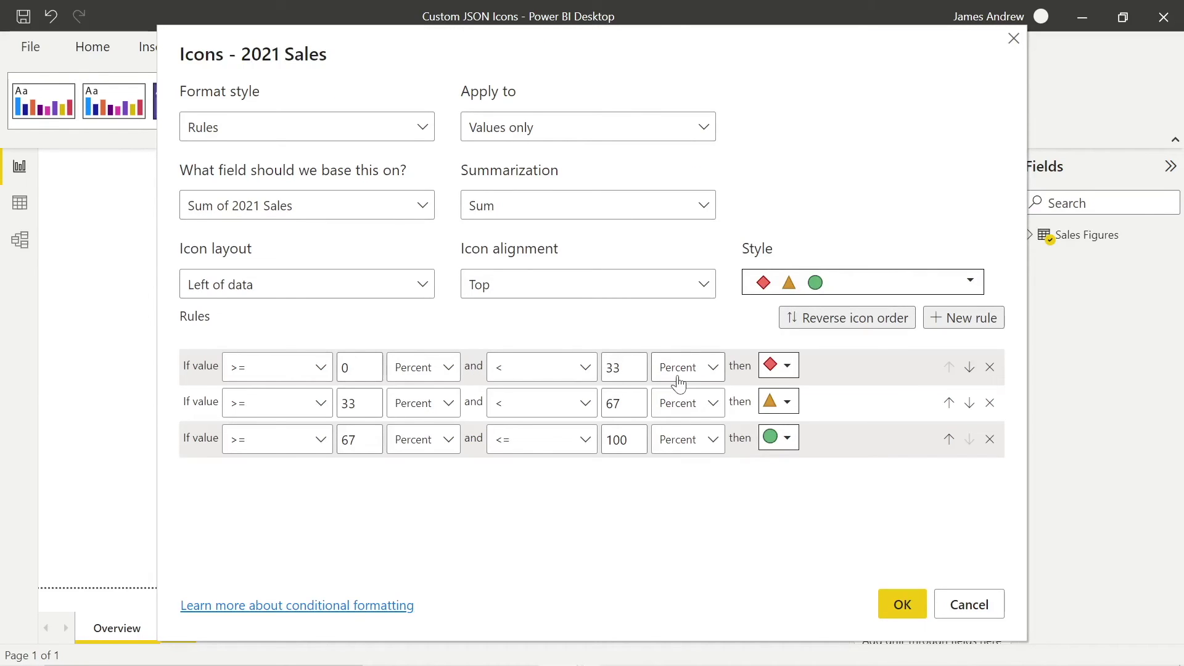
{"action": "left_click", "coordinate": [788, 367]}
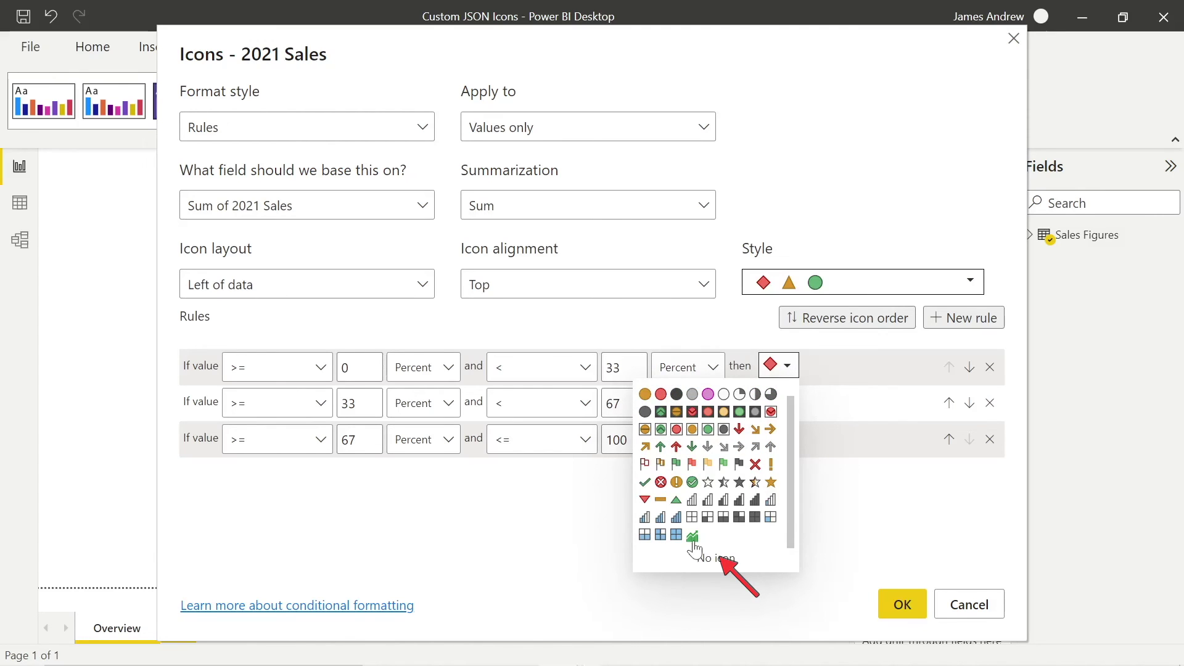
{"action": "left_click", "coordinate": [693, 539]}
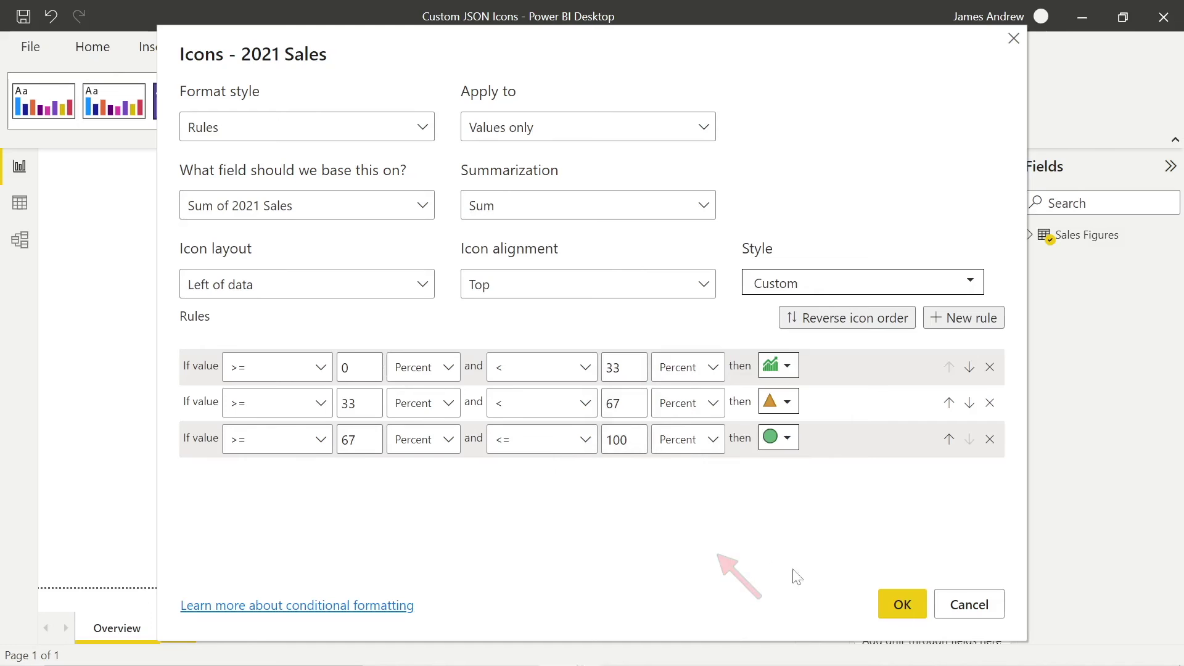
{"action": "left_click", "coordinate": [902, 604]}
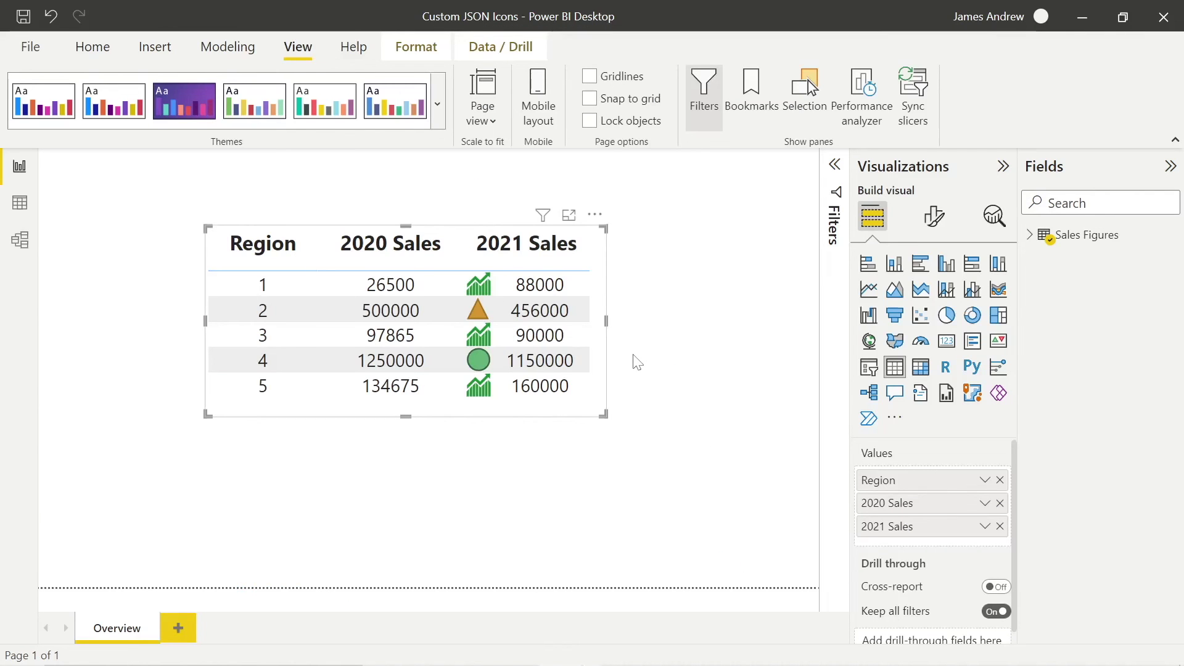